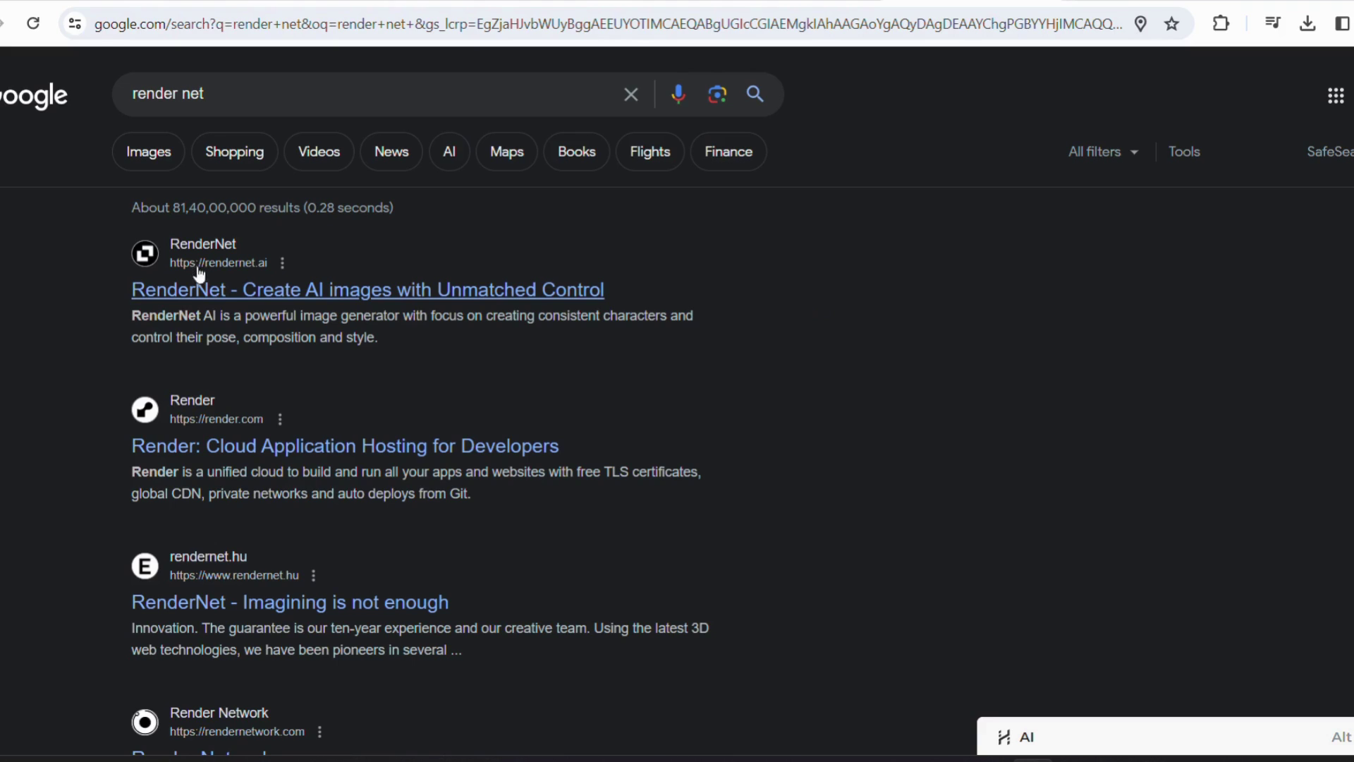
pyautogui.click(235, 300)
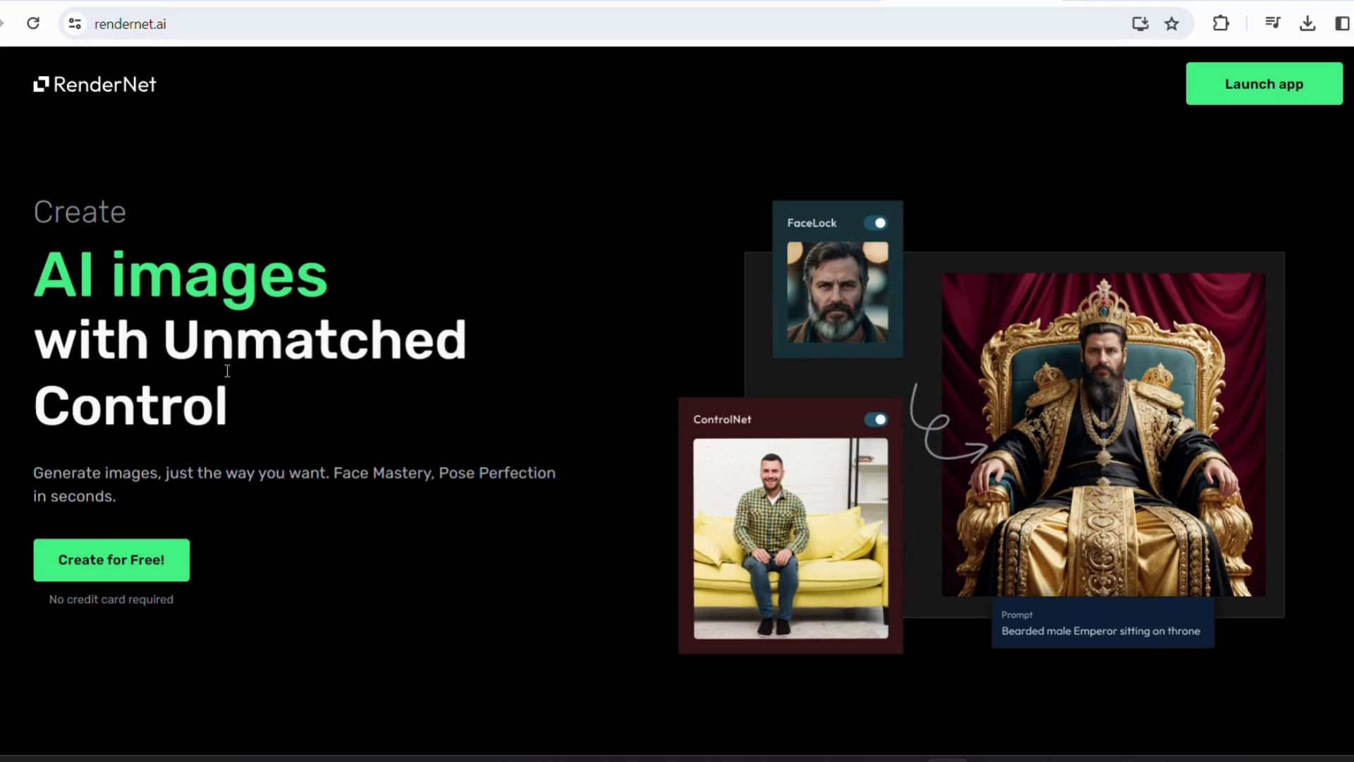
pyautogui.scroll(-5, 584, 322)
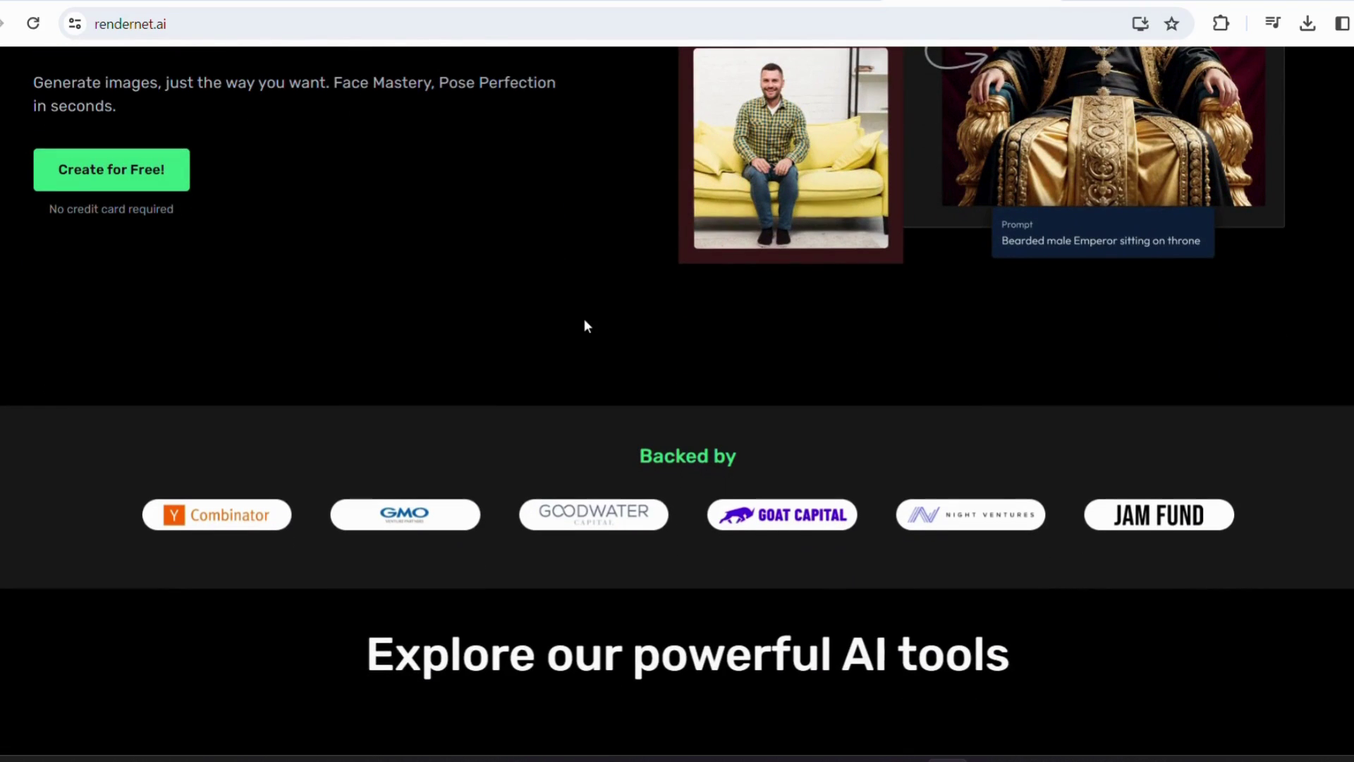
pyautogui.scroll(-8, 584, 326)
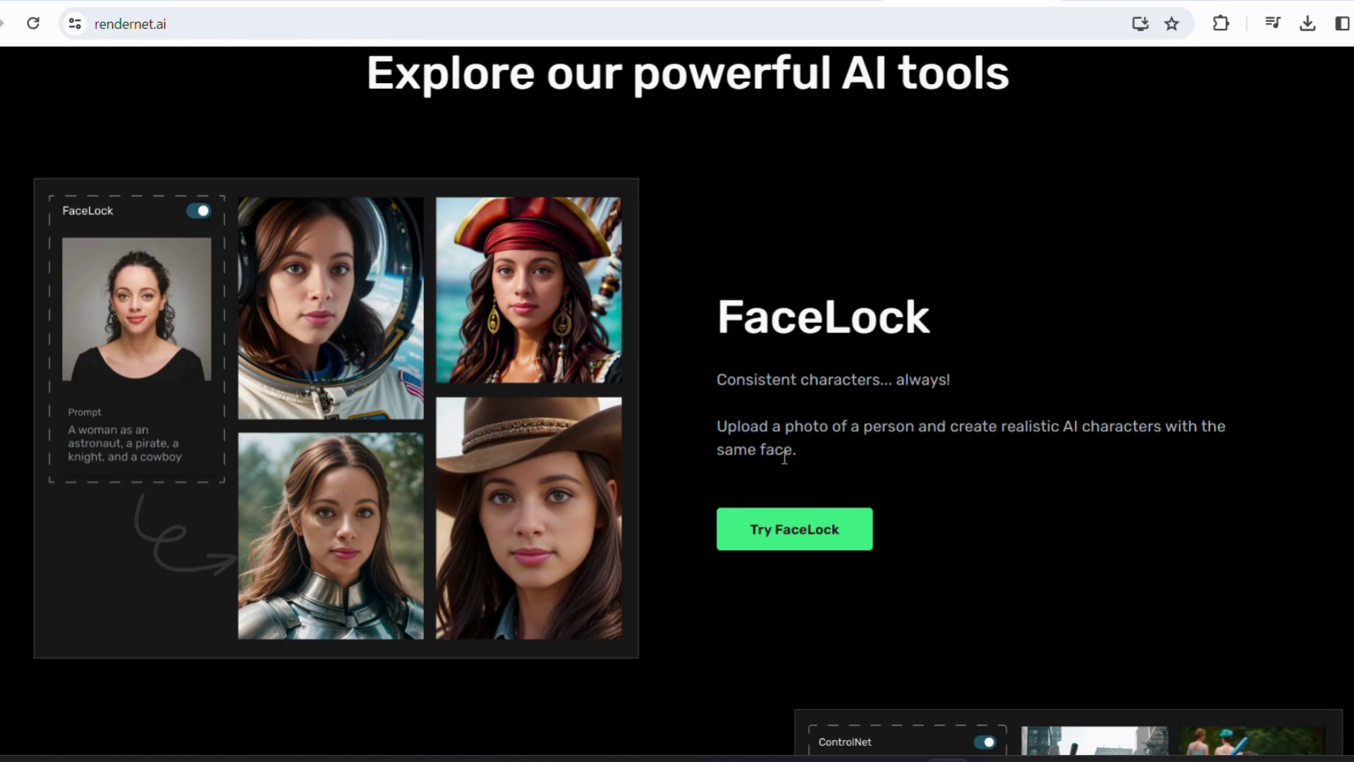
pyautogui.scroll(-5, 784, 458)
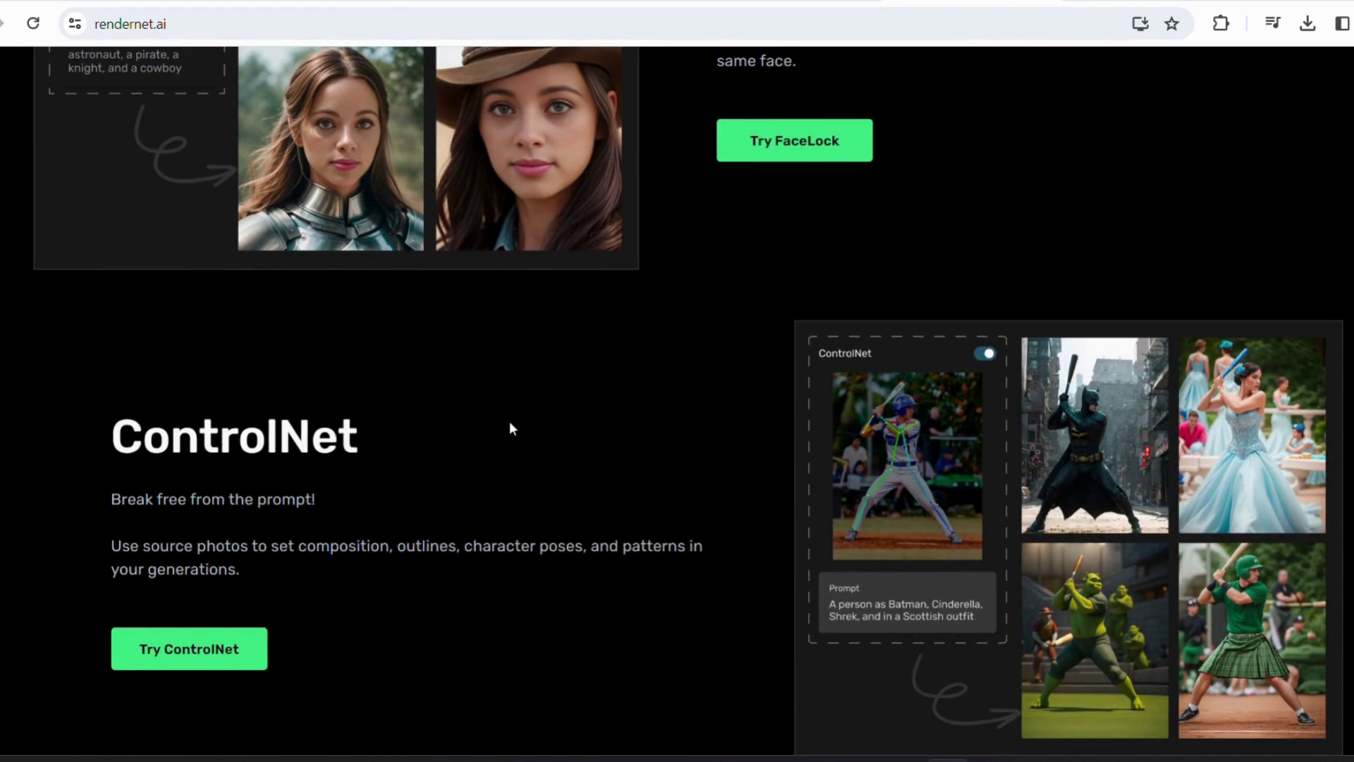
pyautogui.scroll(-3, 511, 428)
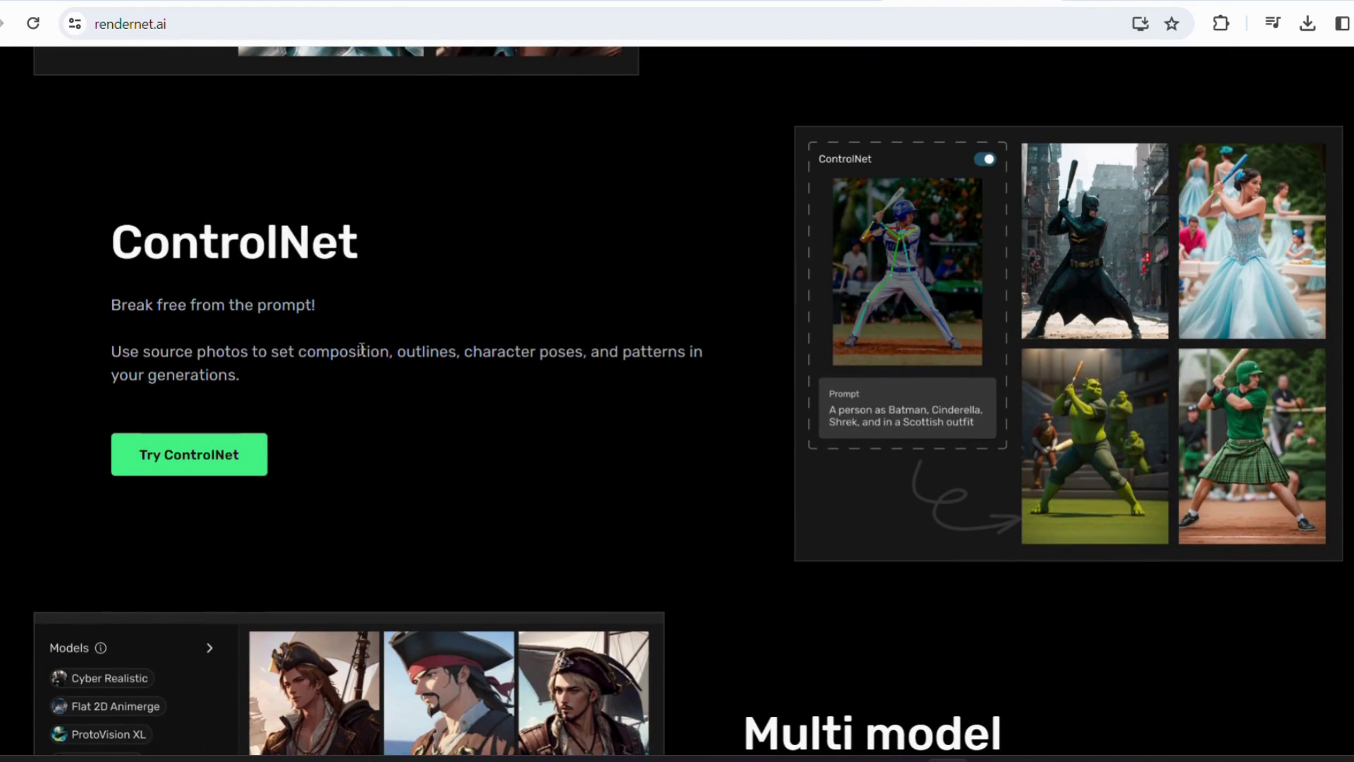
pyautogui.moveTo(402, 365); pyautogui.dragTo(402, 375)
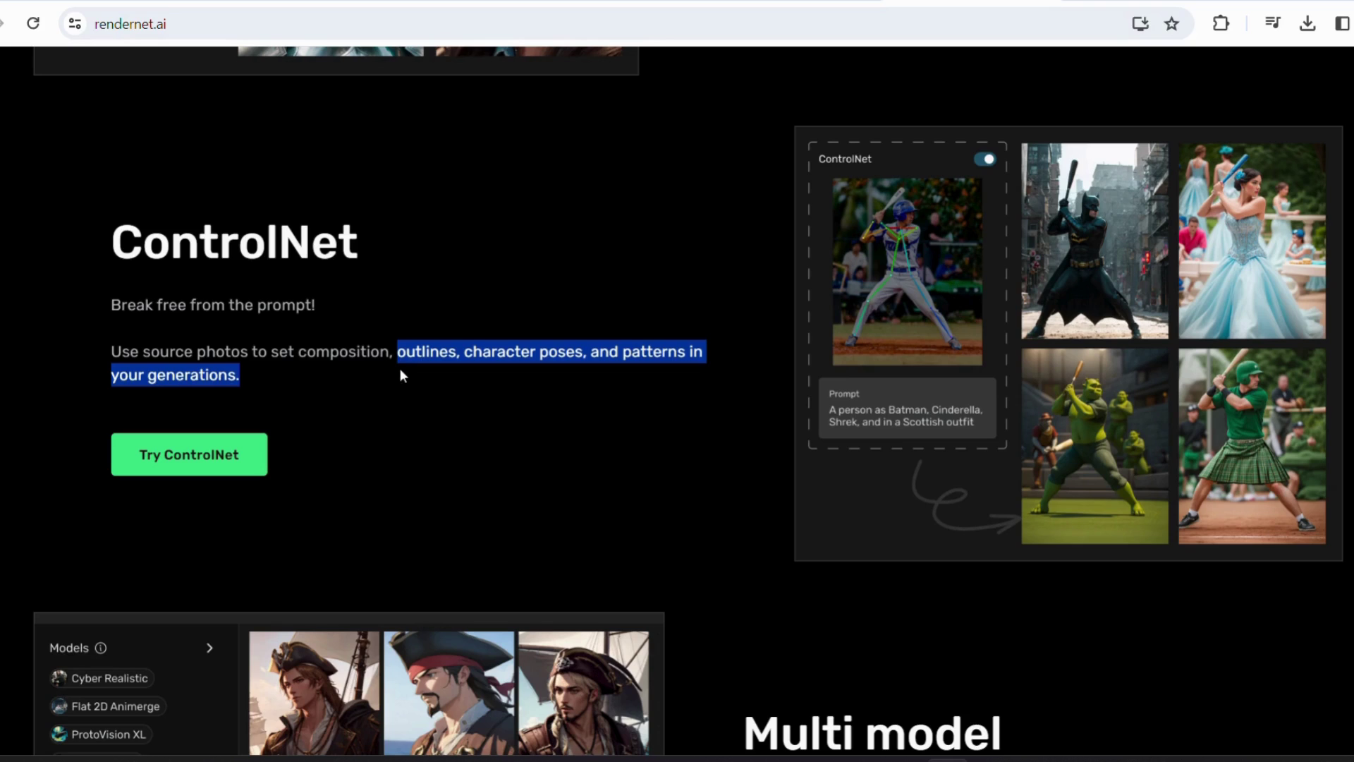
# Scroll through the RenderNet homepage to the bottom and start back toward the top
pyautogui.click(492, 445)
pyautogui.scroll(-5, 629, 396)
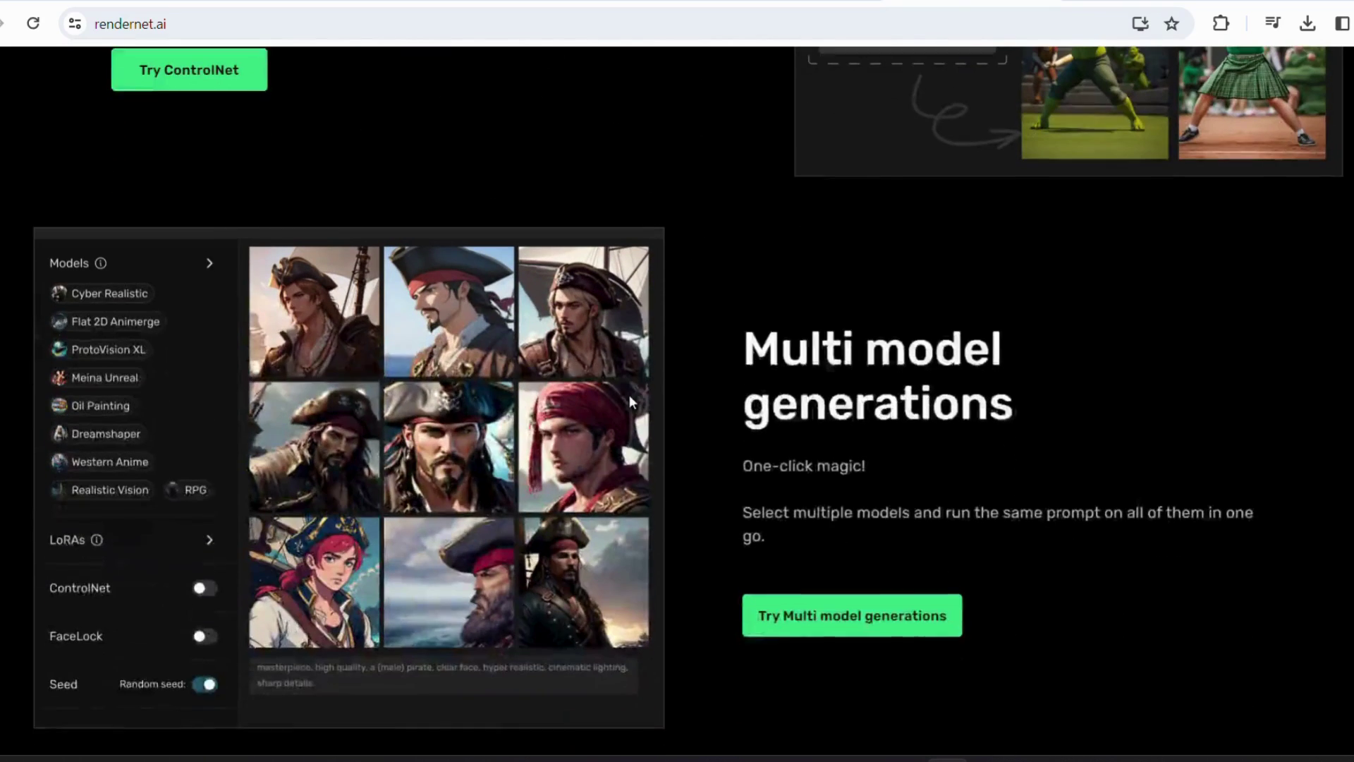
pyautogui.scroll(-1, 886, 426)
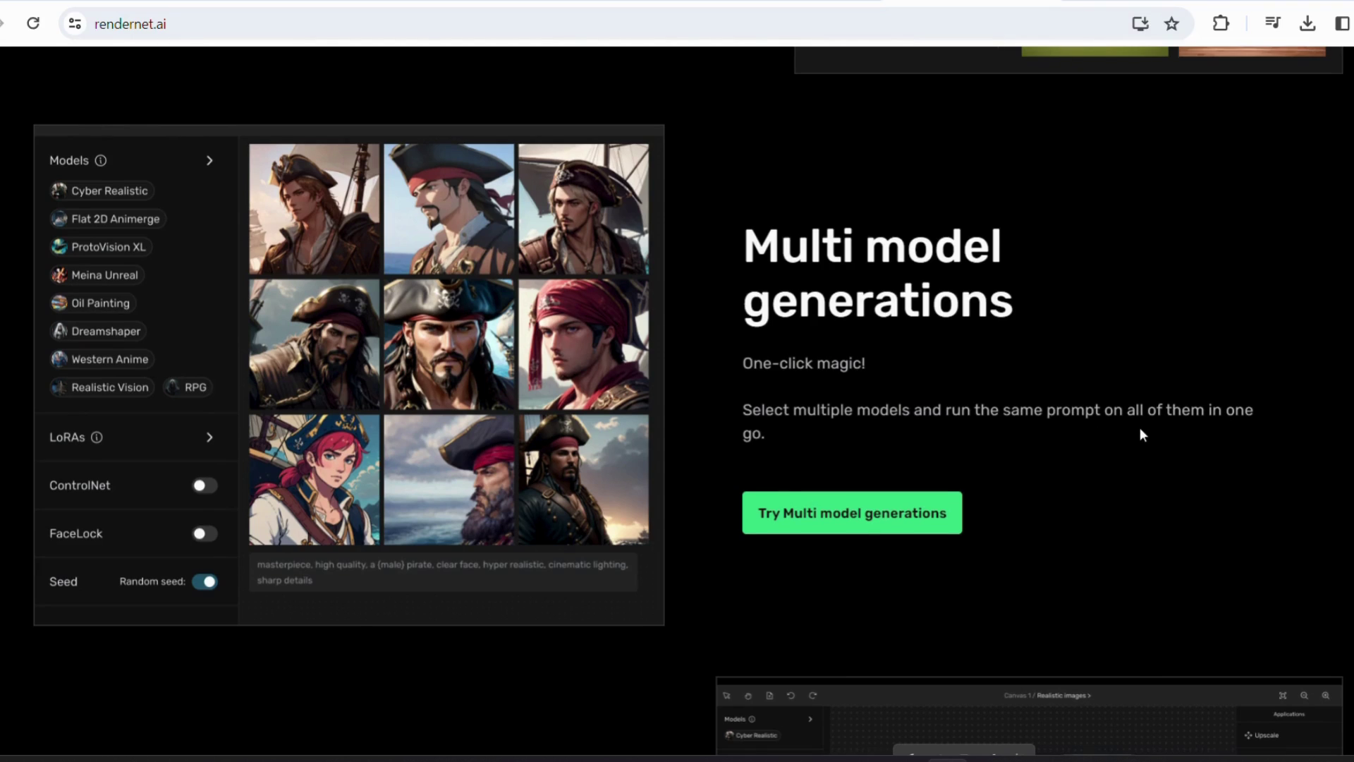
pyautogui.scroll(-4, 1140, 427)
pyautogui.scroll(-4, 1143, 422)
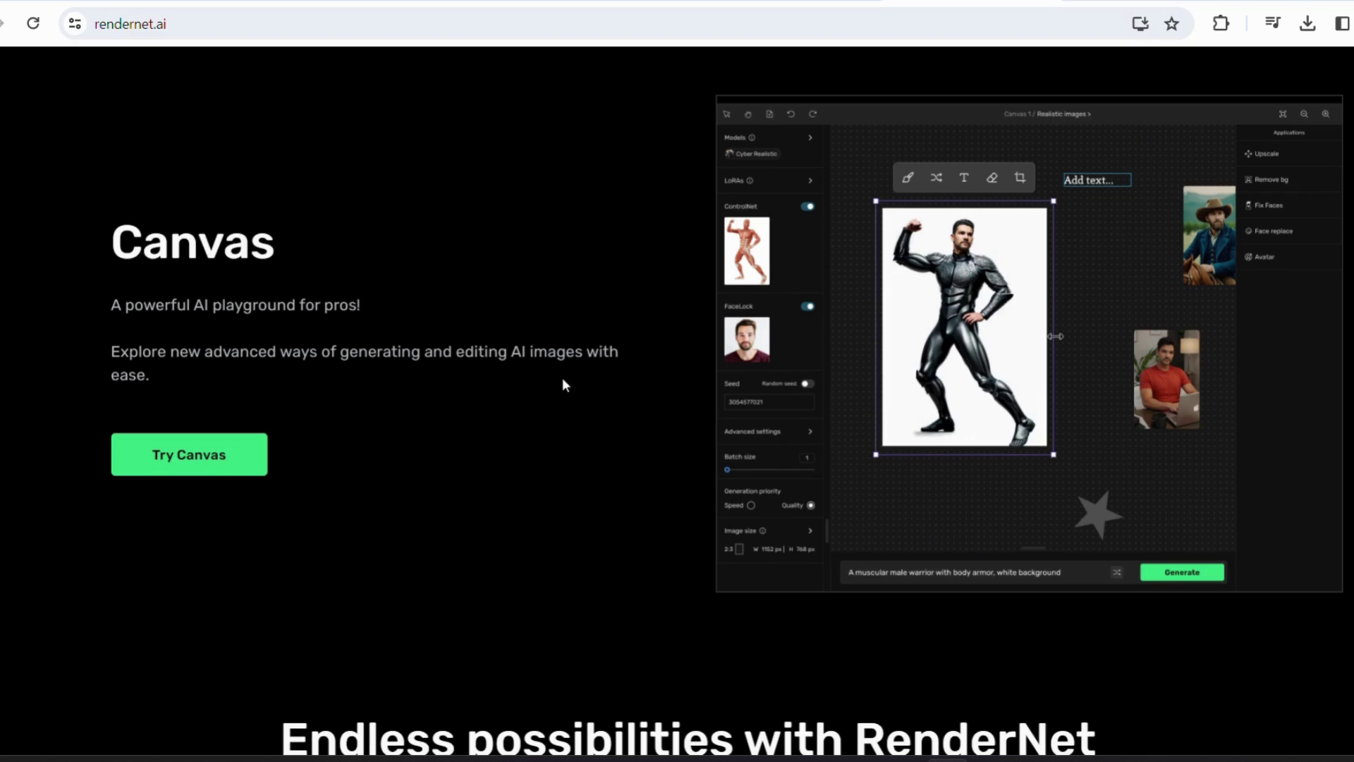
pyautogui.scroll(-5, 536, 338)
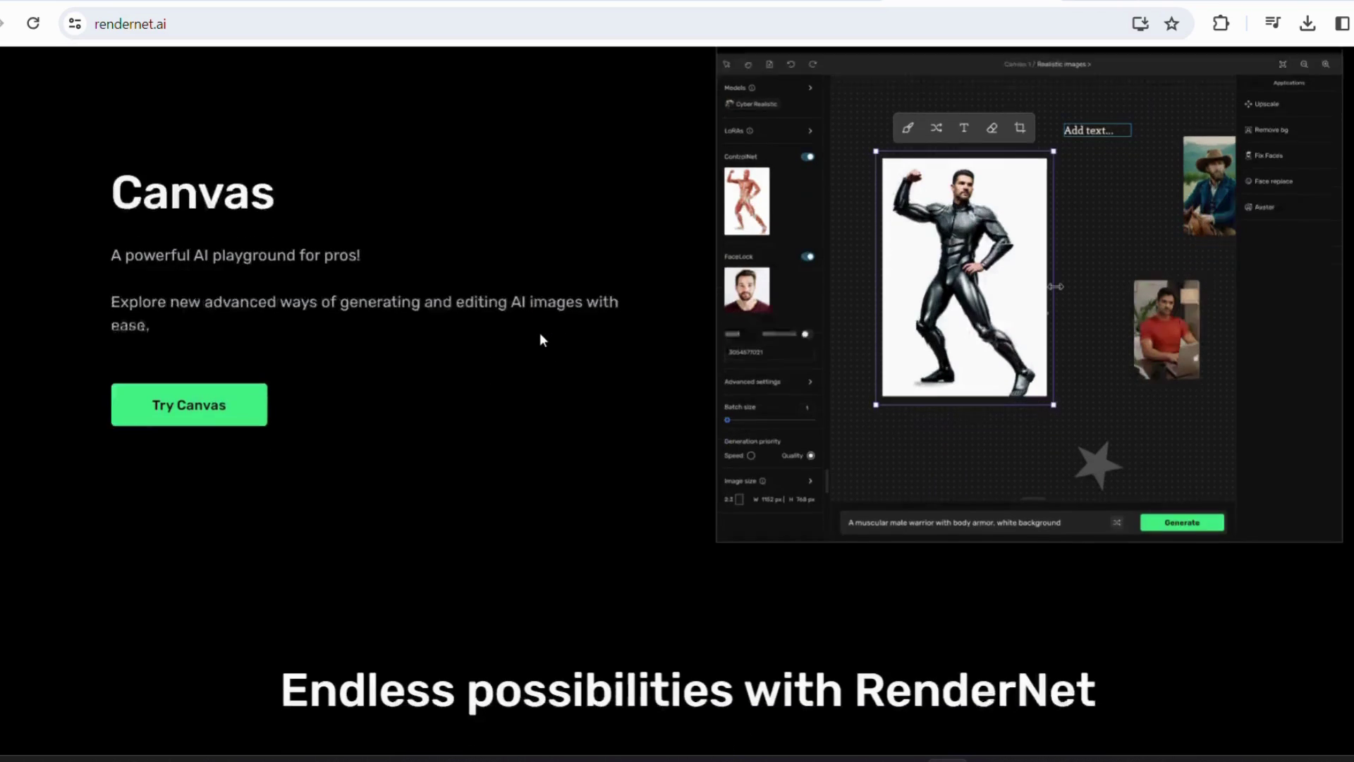
pyautogui.scroll(-4, 542, 333)
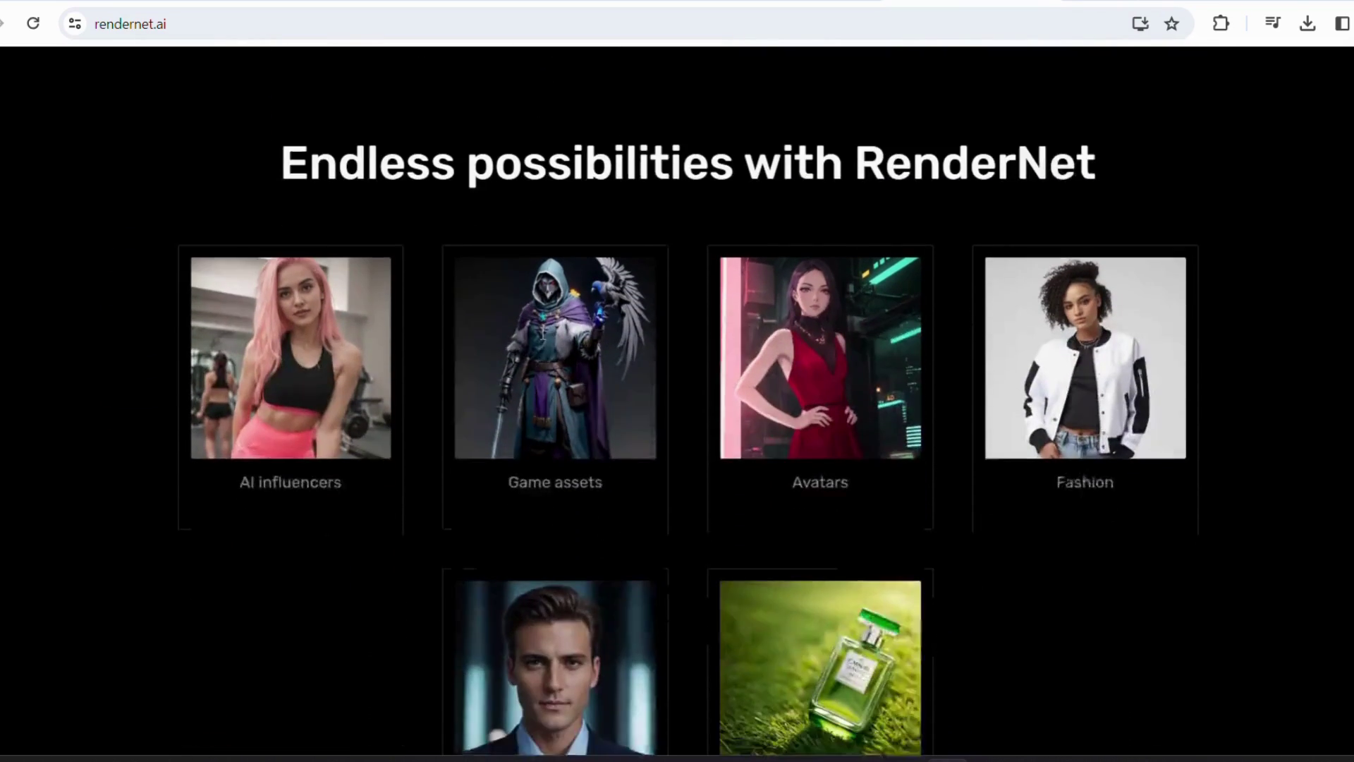
pyautogui.scroll(-4, 542, 341)
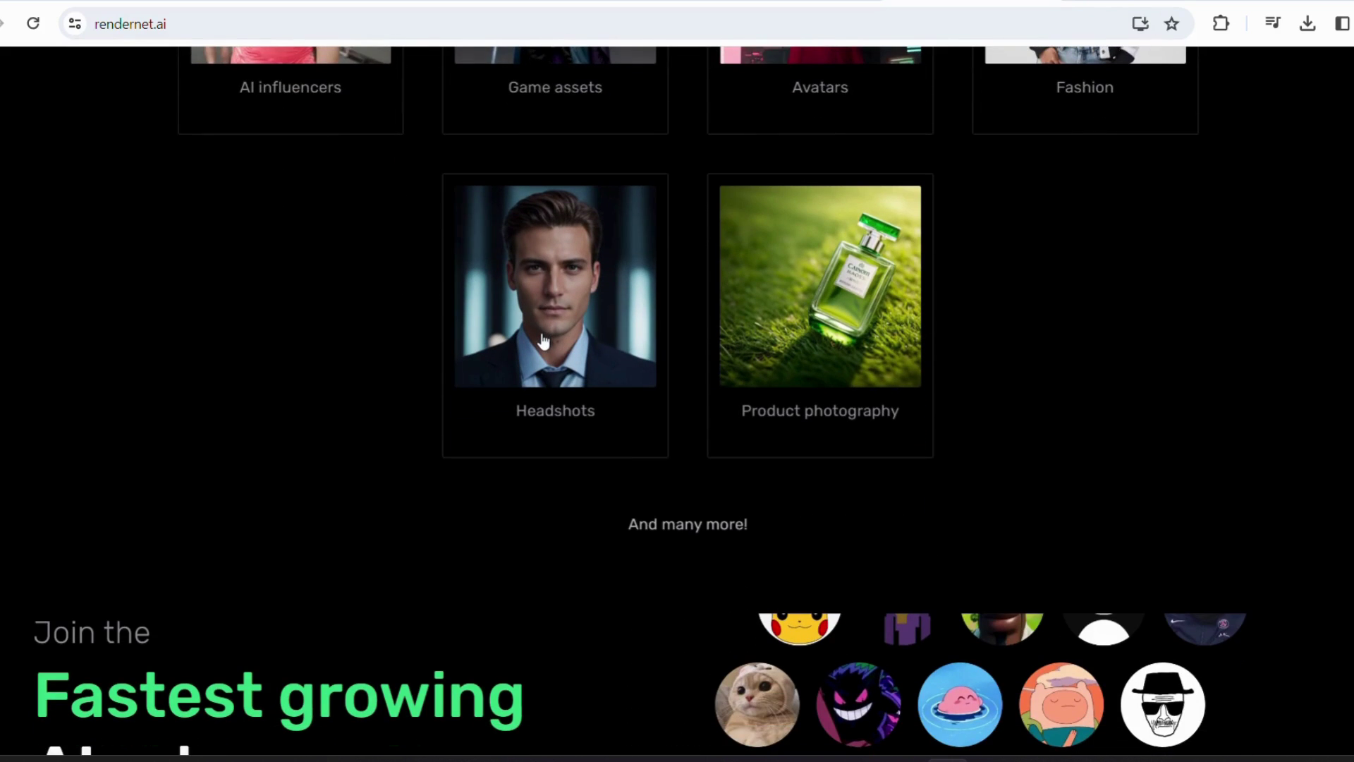
pyautogui.scroll(-3, 542, 341)
pyautogui.scroll(-1, 543, 342)
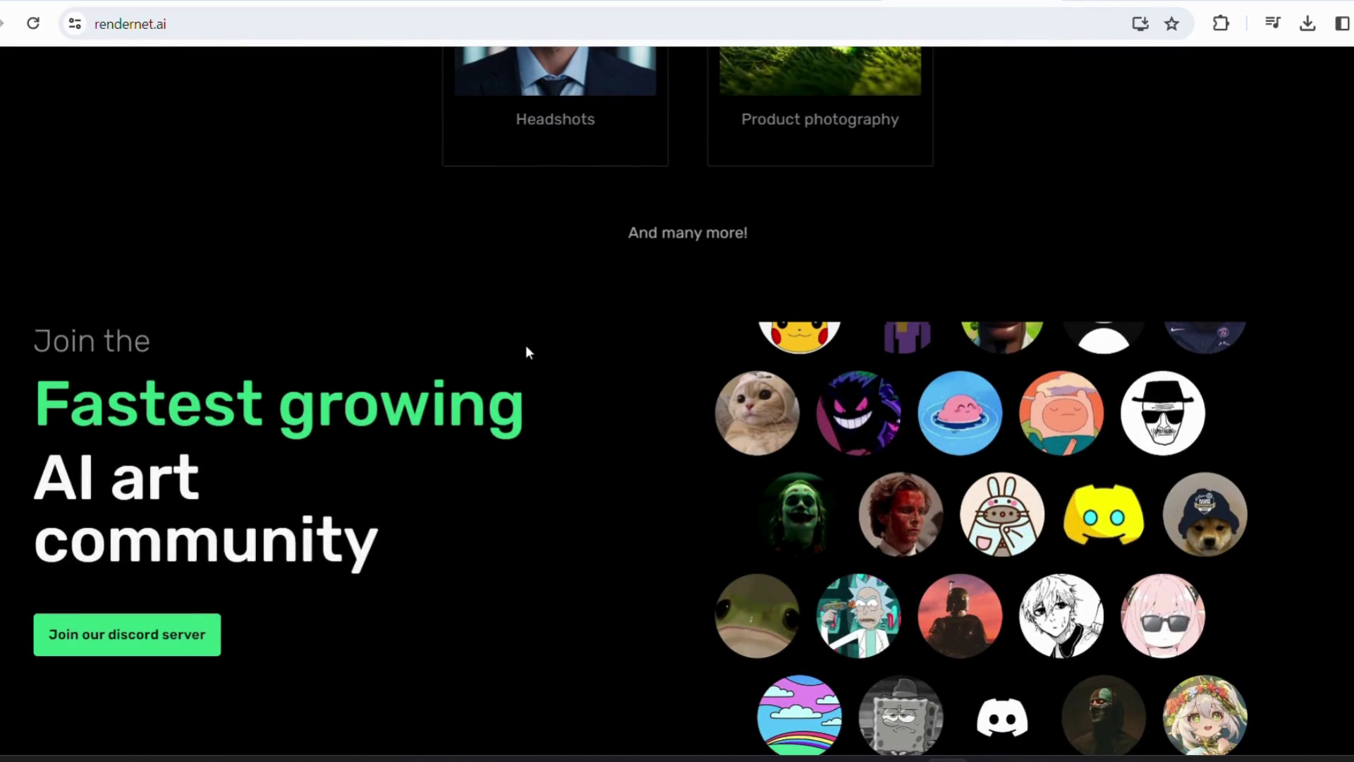
pyautogui.scroll(-2, 531, 344)
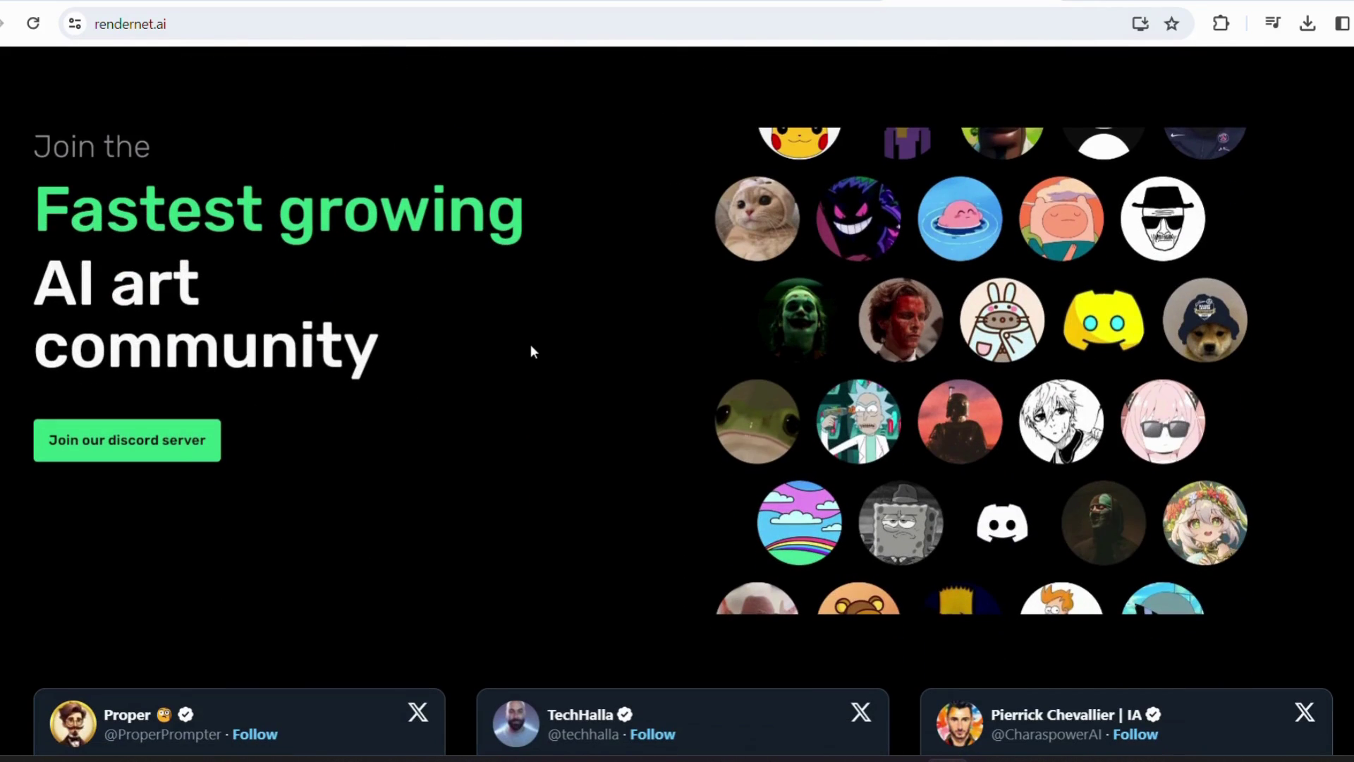
pyautogui.scroll(-6, 531, 345)
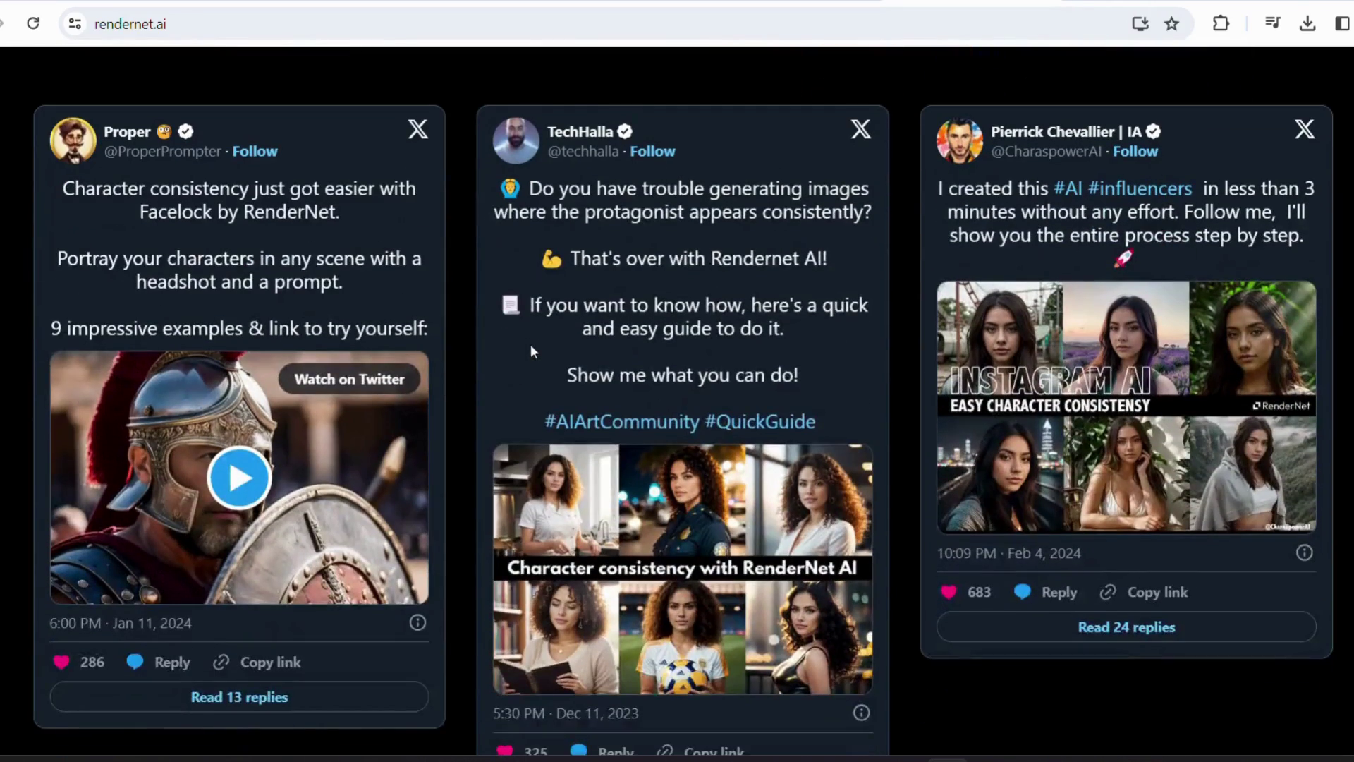
pyautogui.scroll(-5, 530, 350)
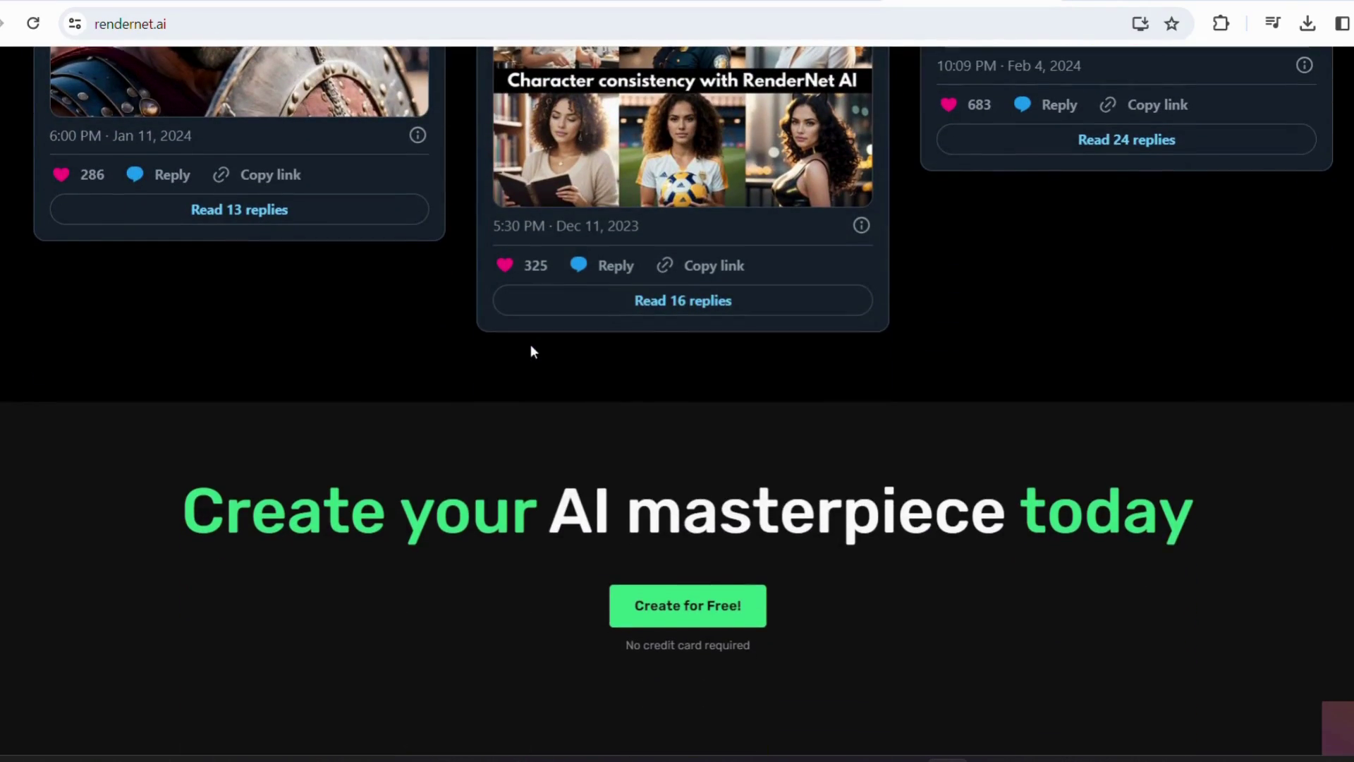
pyautogui.scroll(-2, 534, 352)
pyautogui.scroll(20, 531, 351)
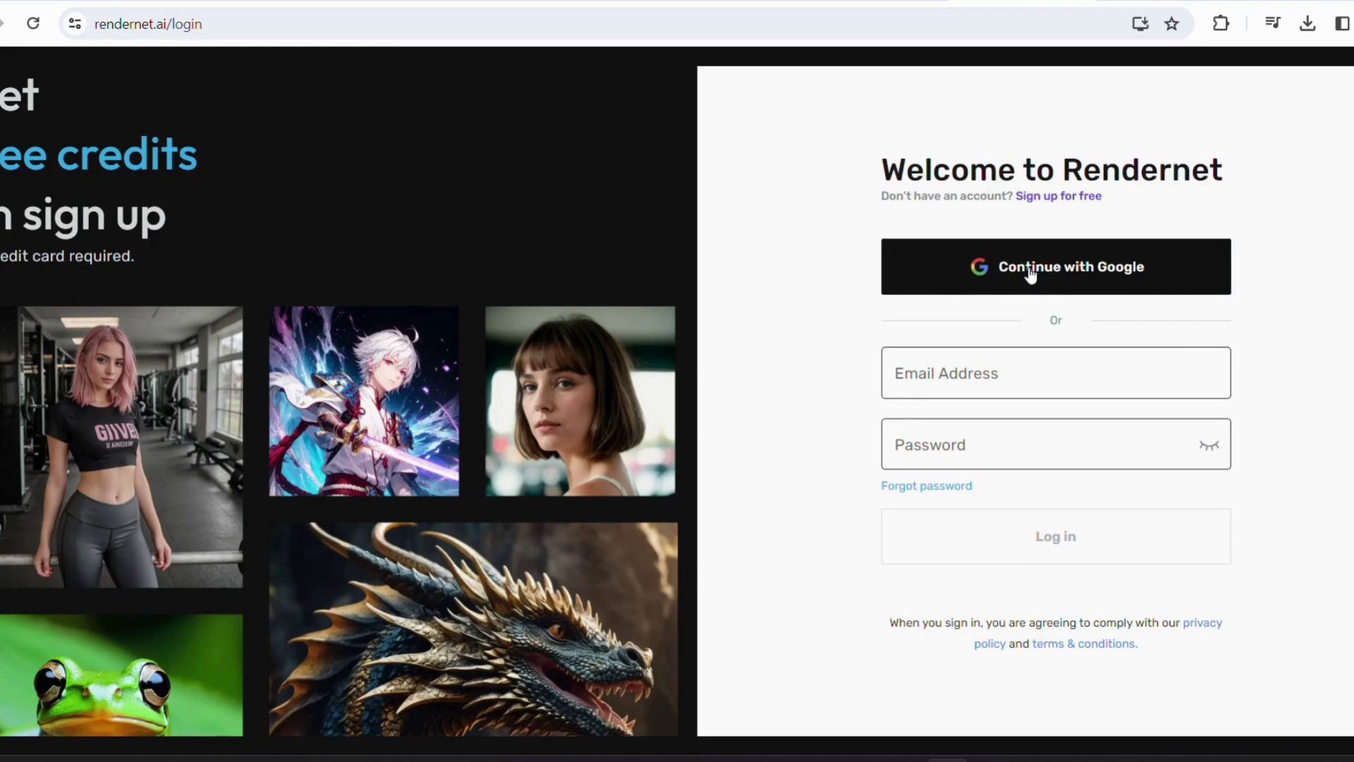
# Sign in to RenderNet with Continue with Google
pyautogui.click(1031, 275)
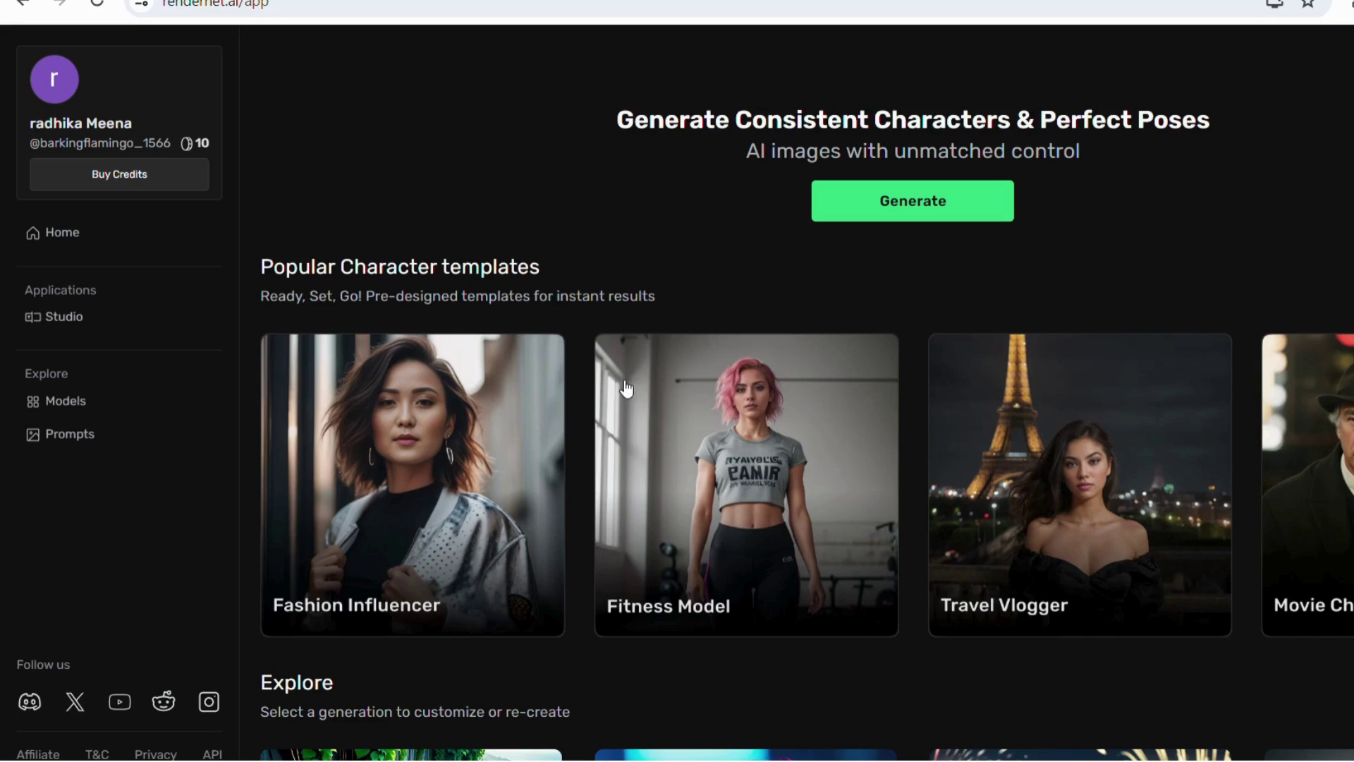
pyautogui.click(98, 186)
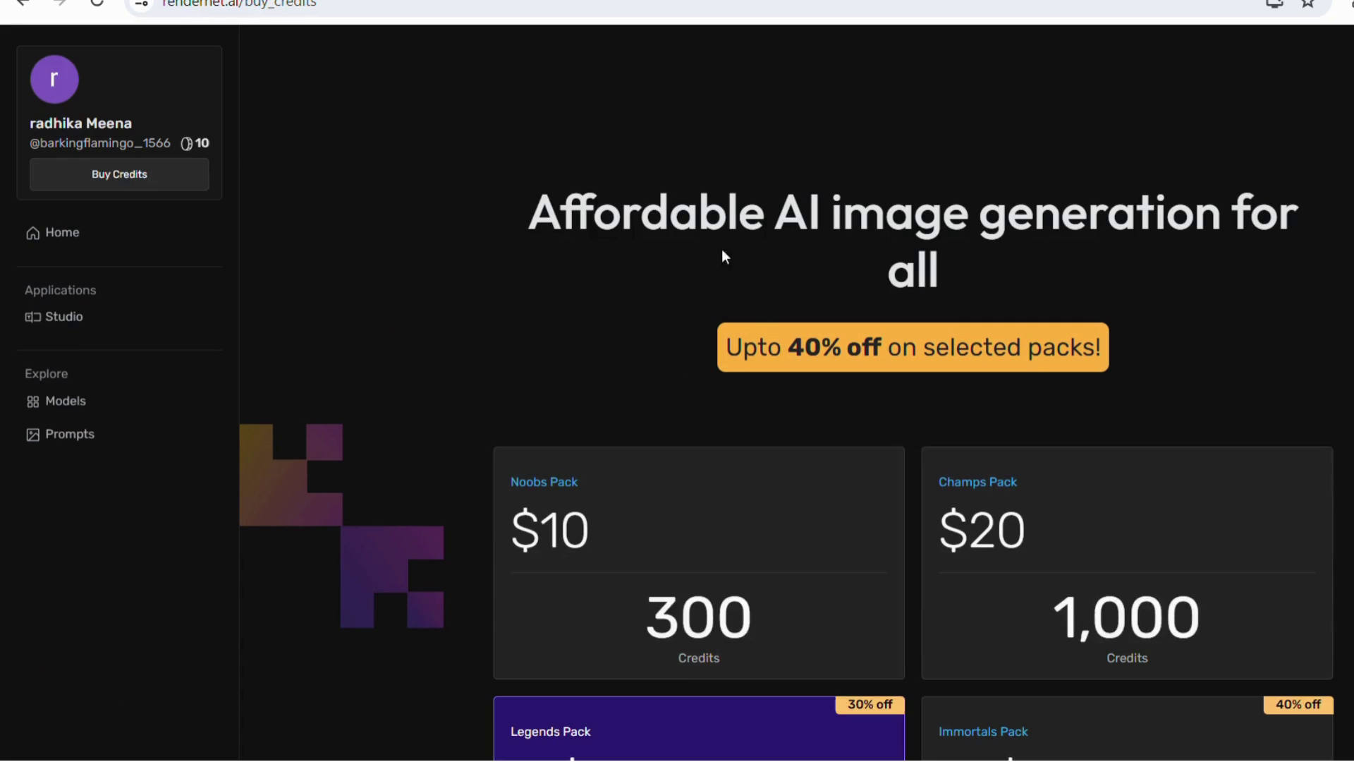
pyautogui.scroll(-4, 826, 366)
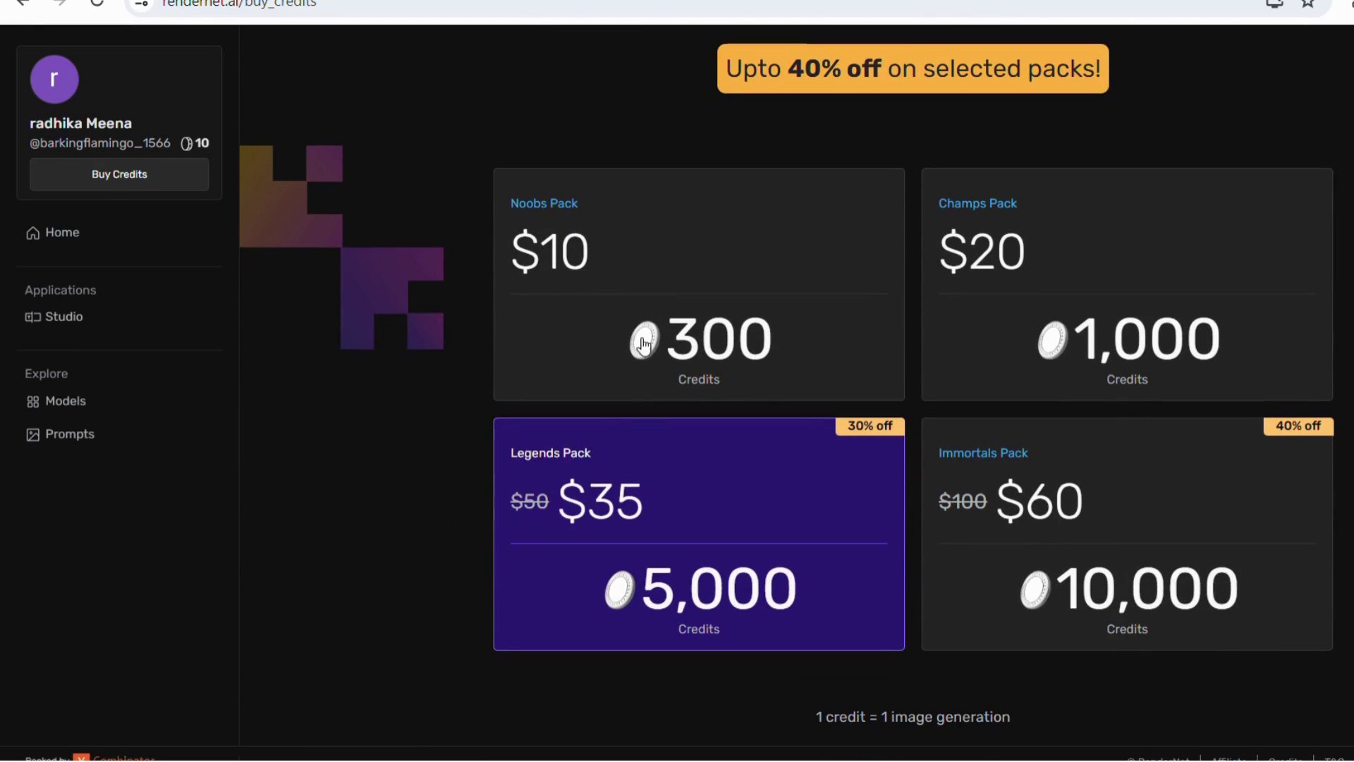
pyautogui.hotkey('alt', 'Left')
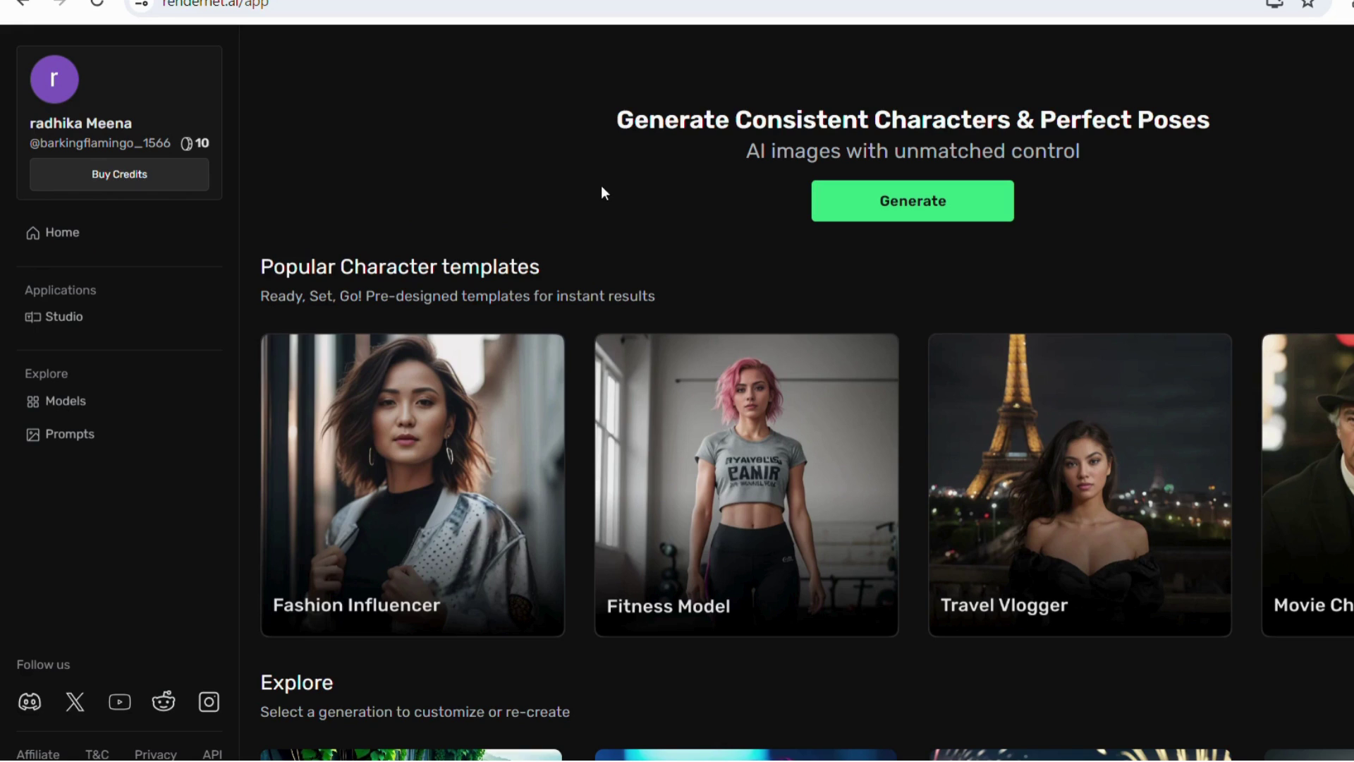
# Replace the prompt with 'A wolf in a colorful psychedelic landscape.', generate, and enlarge the first wolf image
pyautogui.click(959, 223)
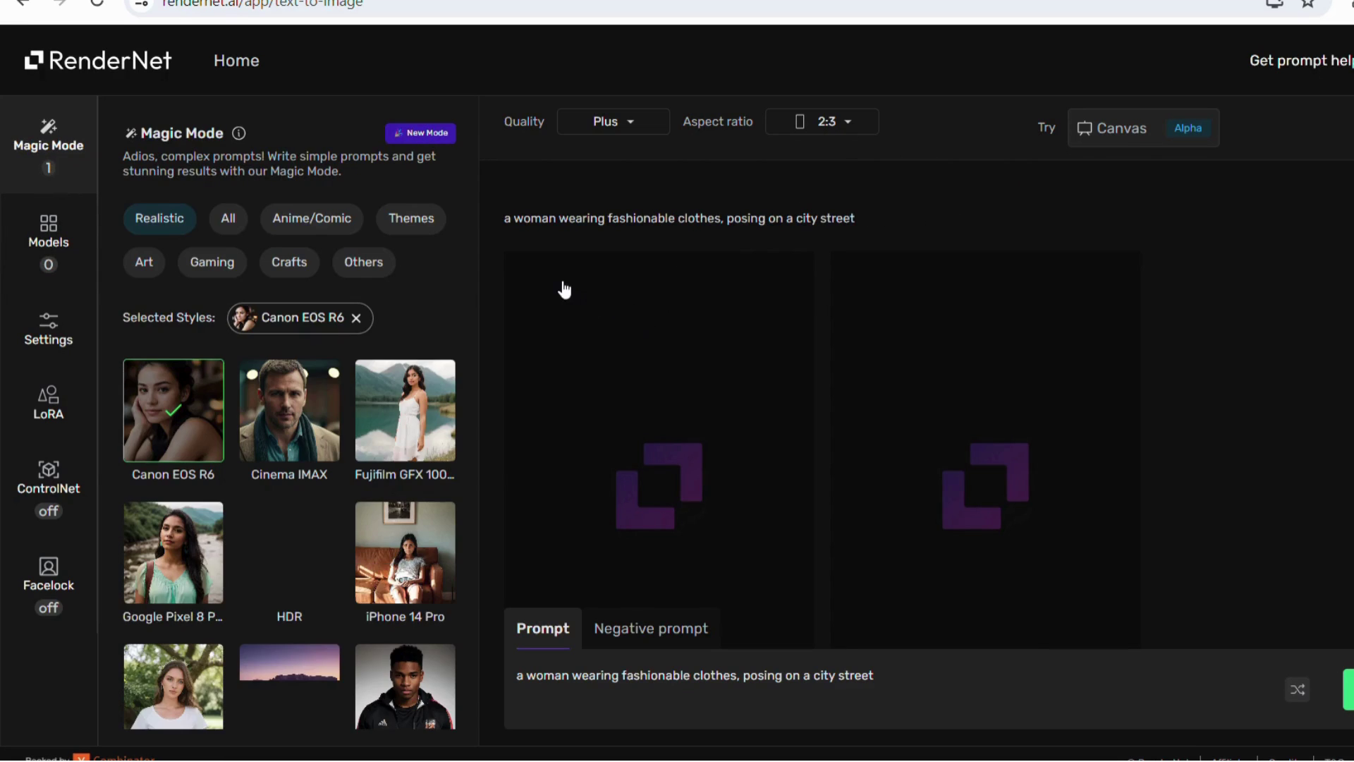
pyautogui.click(699, 666)
pyautogui.hotkey('ctrl', 'a')
pyautogui.write('A wolf in a colorful psychedelic landscape.')
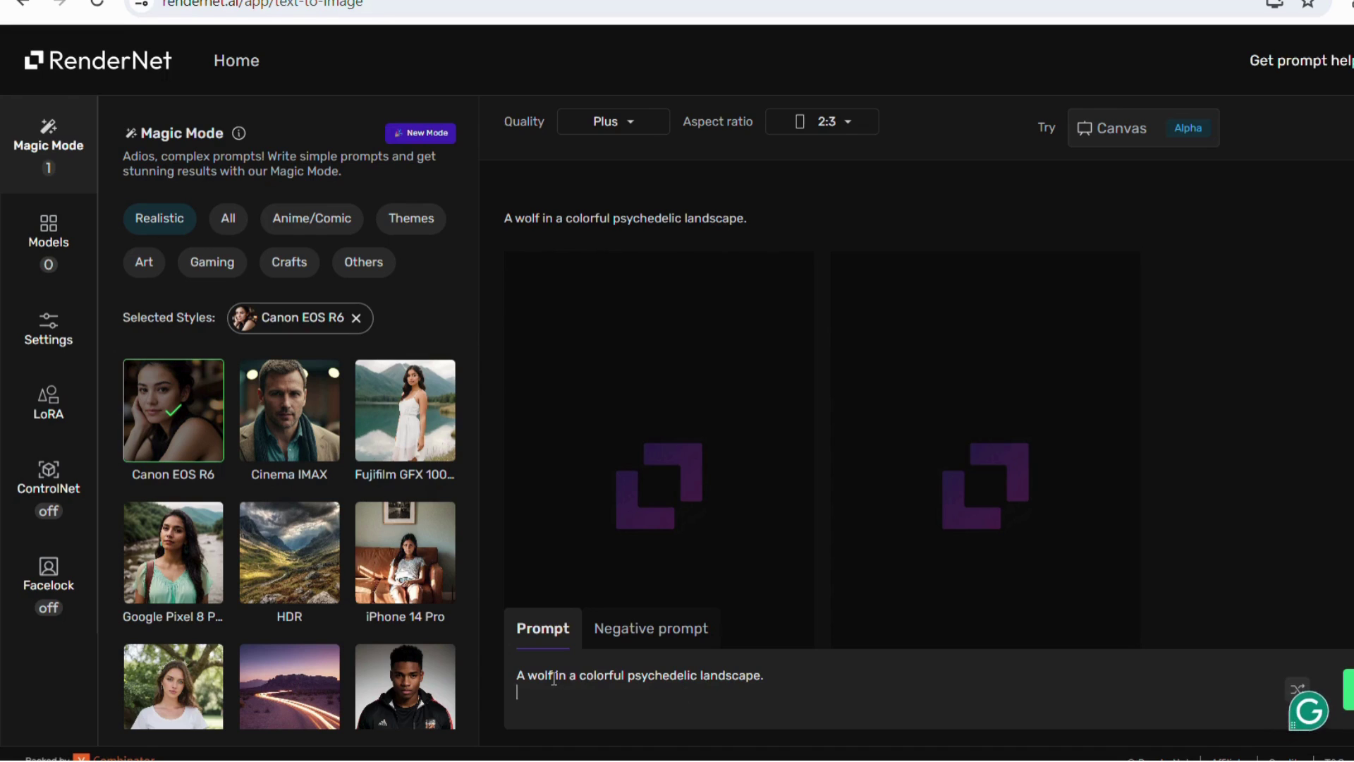
pyautogui.press('Return')
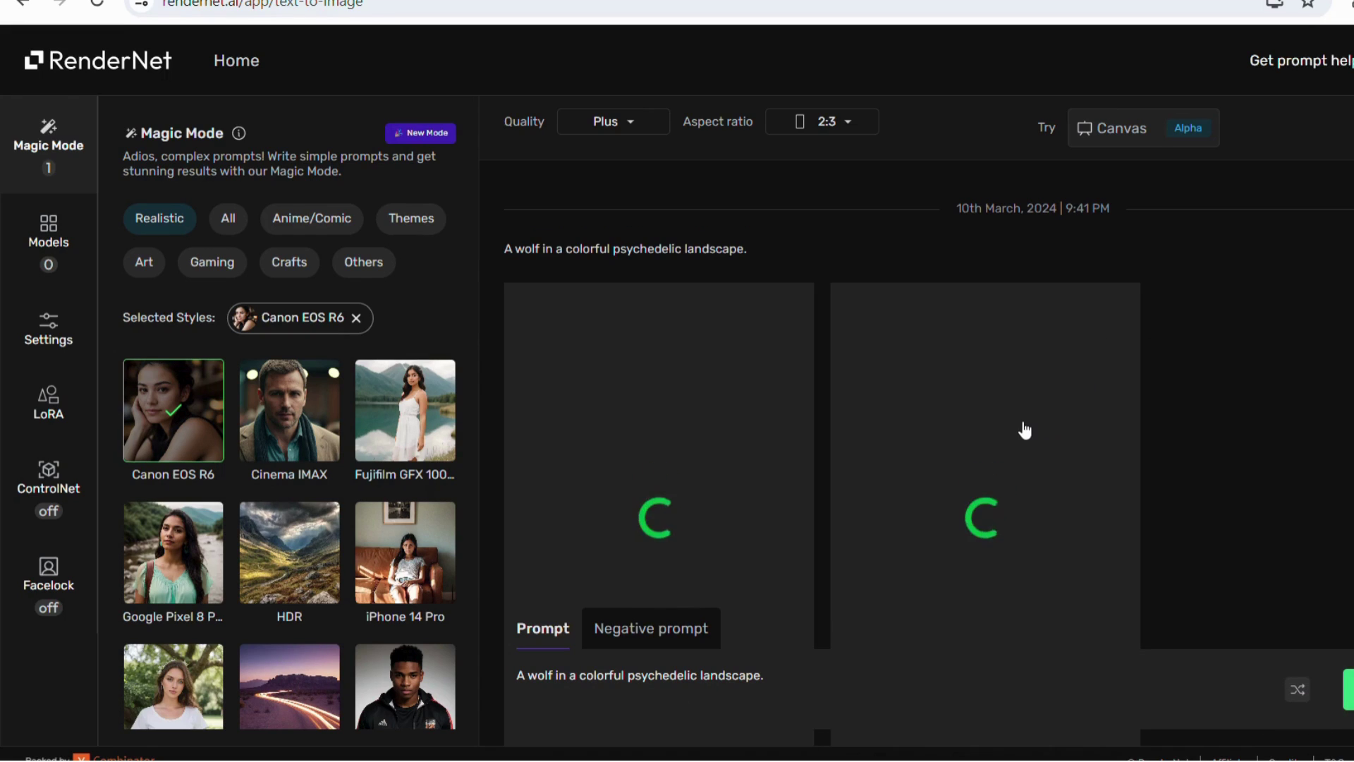
pyautogui.click(663, 399)
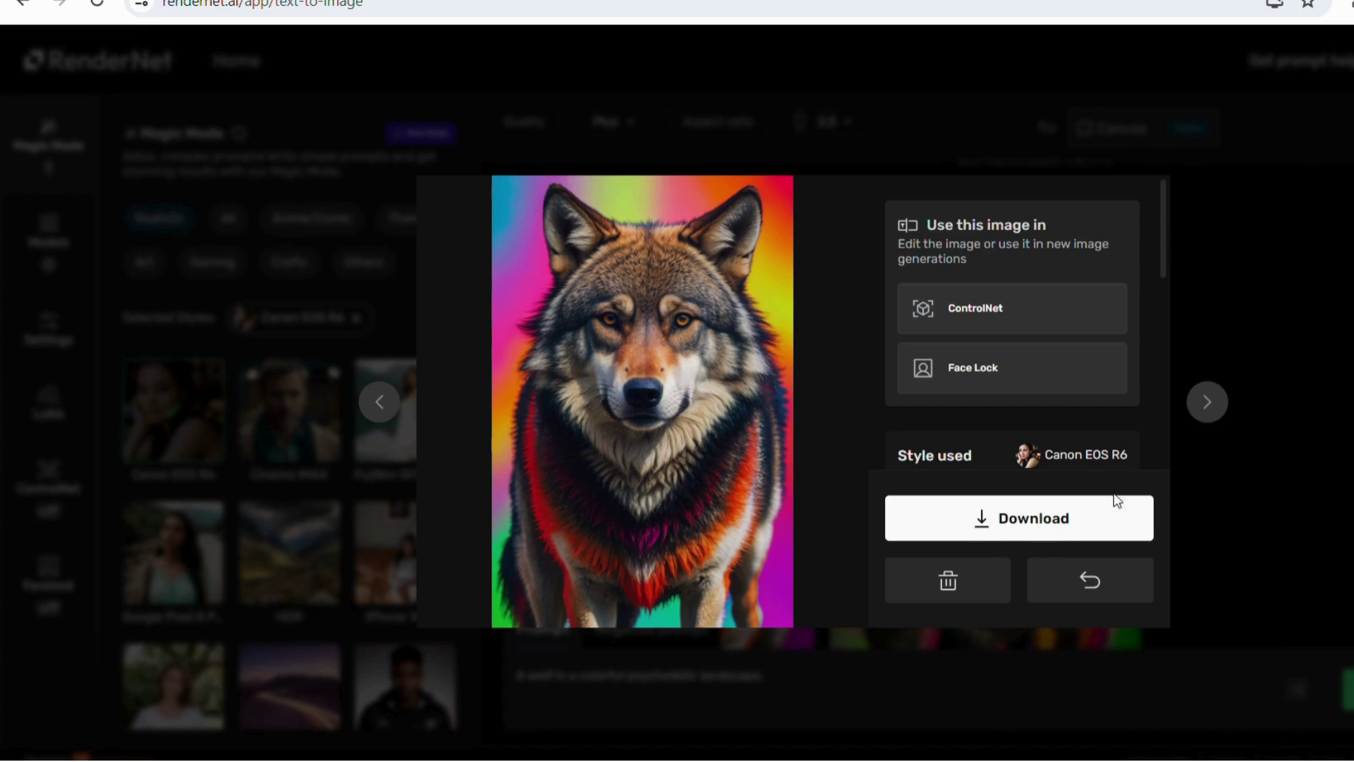
# Use the first wolf image as the ControlNet reference and open the SD 1.5 preprocessor list
pyautogui.click(988, 309)
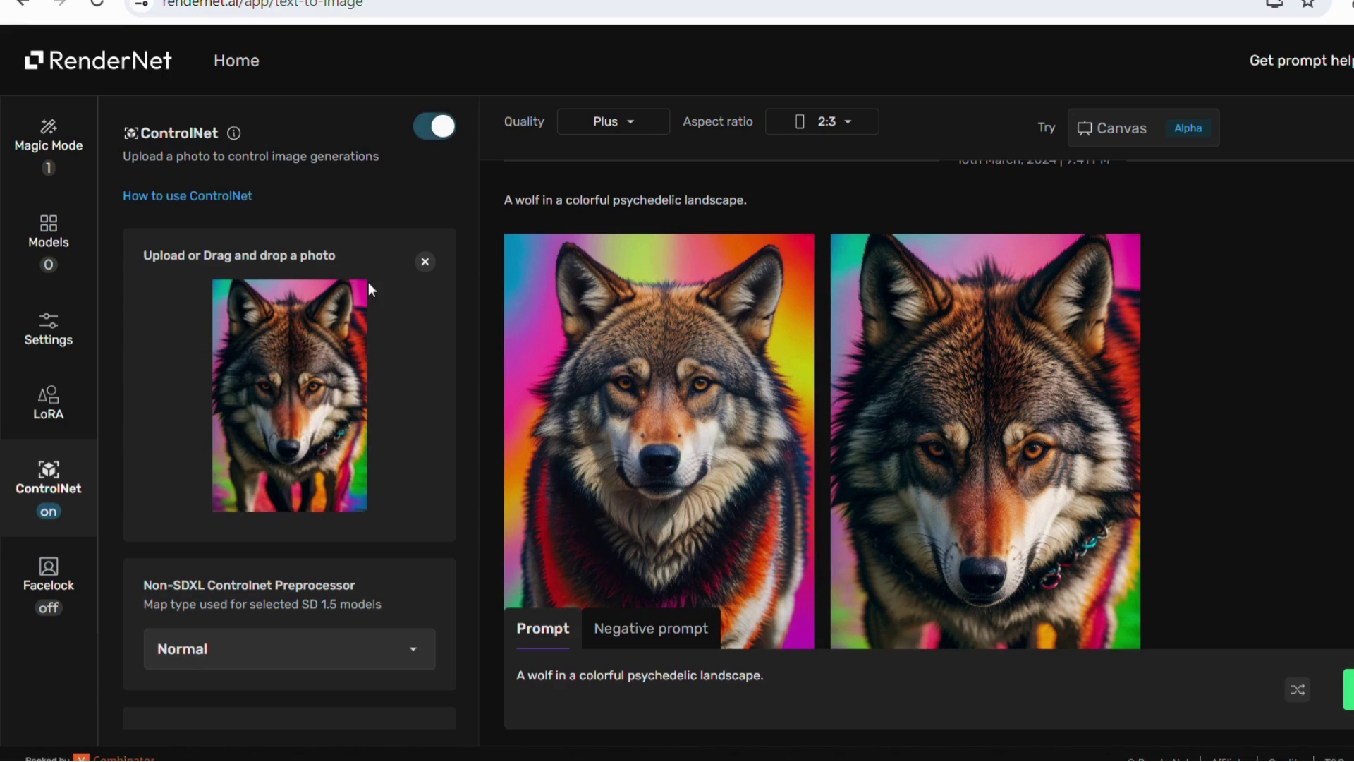
pyautogui.scroll(-3, 282, 382)
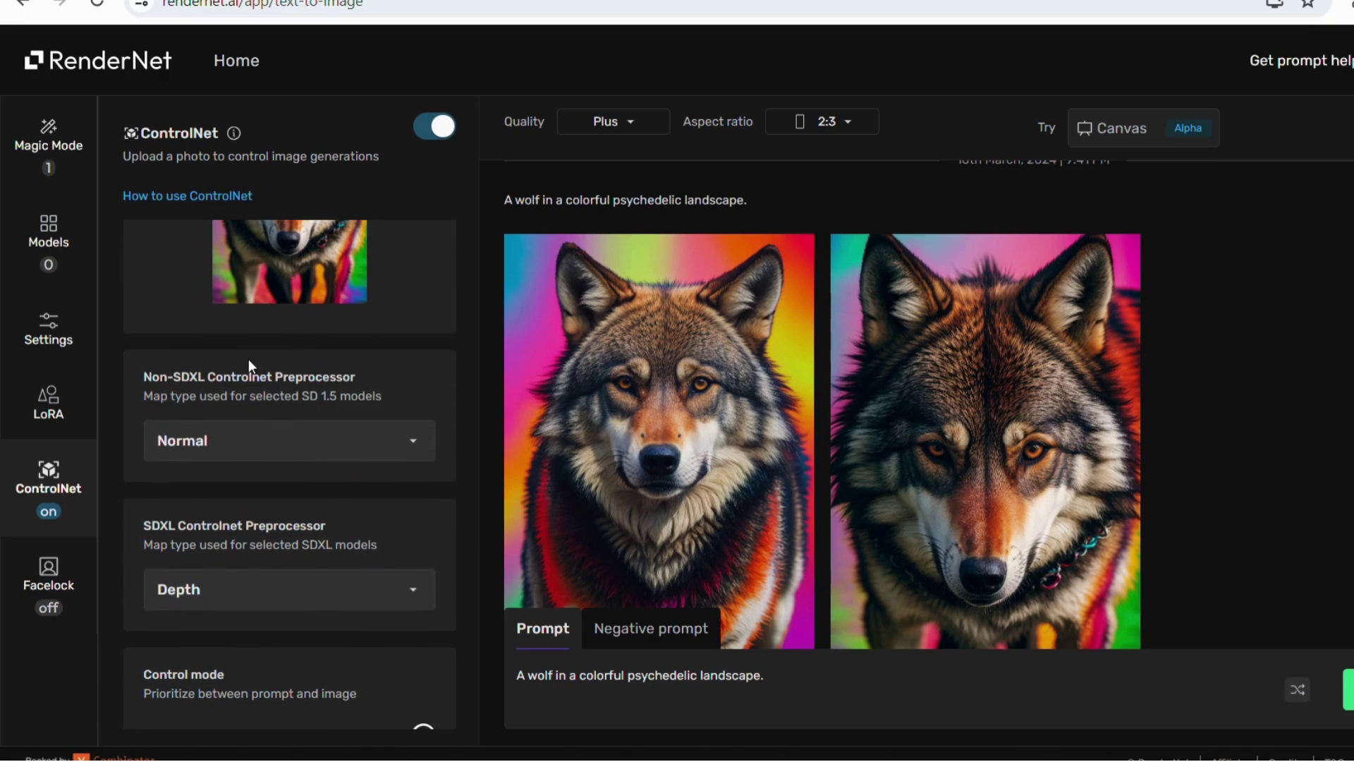
pyautogui.scroll(-2, 249, 359)
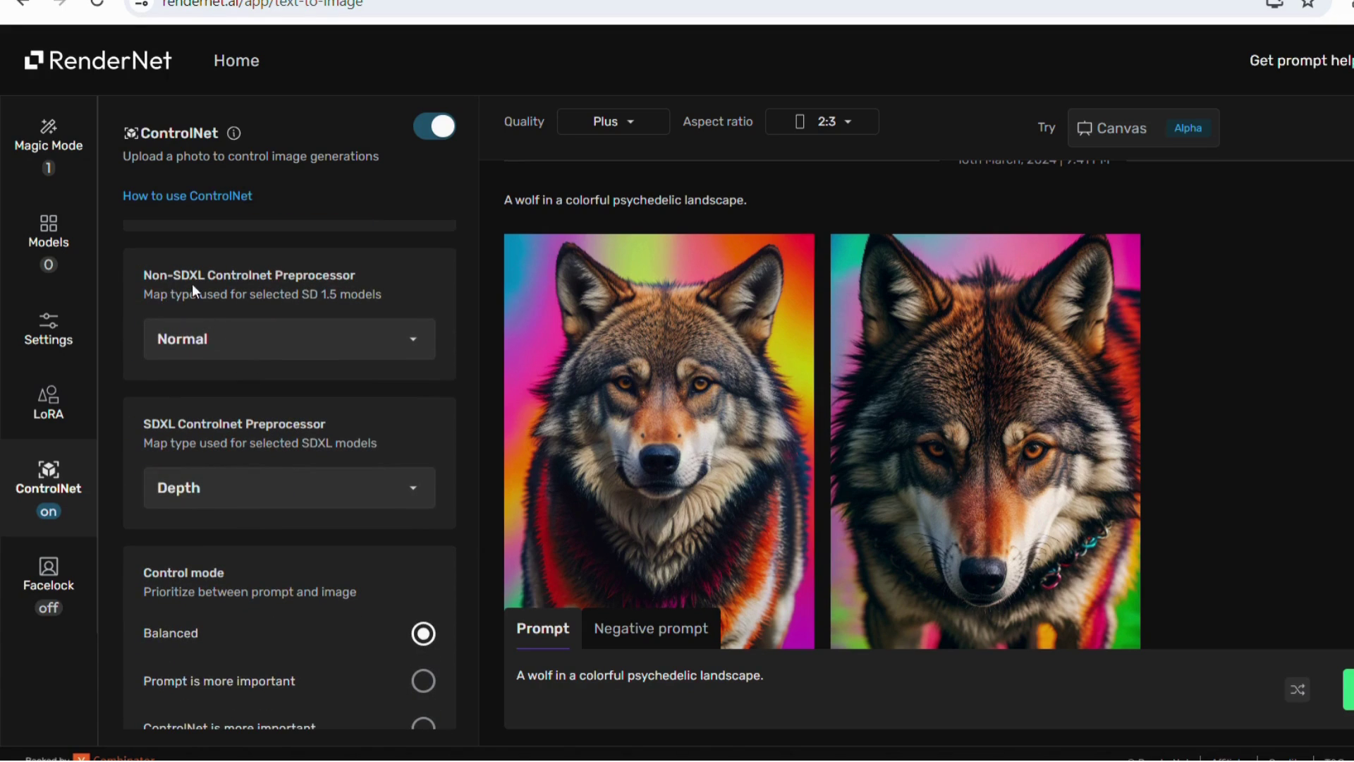
pyautogui.click(361, 337)
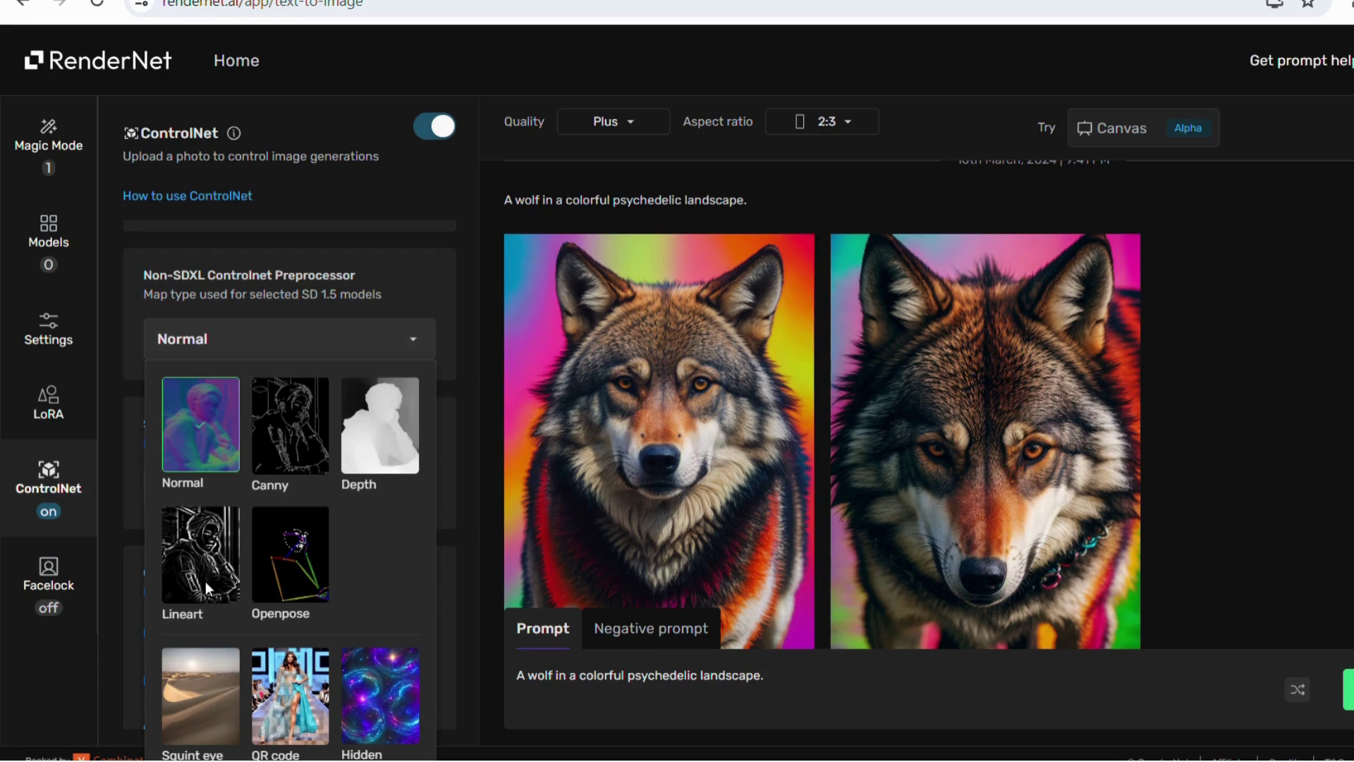
# Choose OpenPose for SD 1.5, set resize mode to Resize and Fill, and keep Depth for SDXL
pyautogui.click(280, 586)
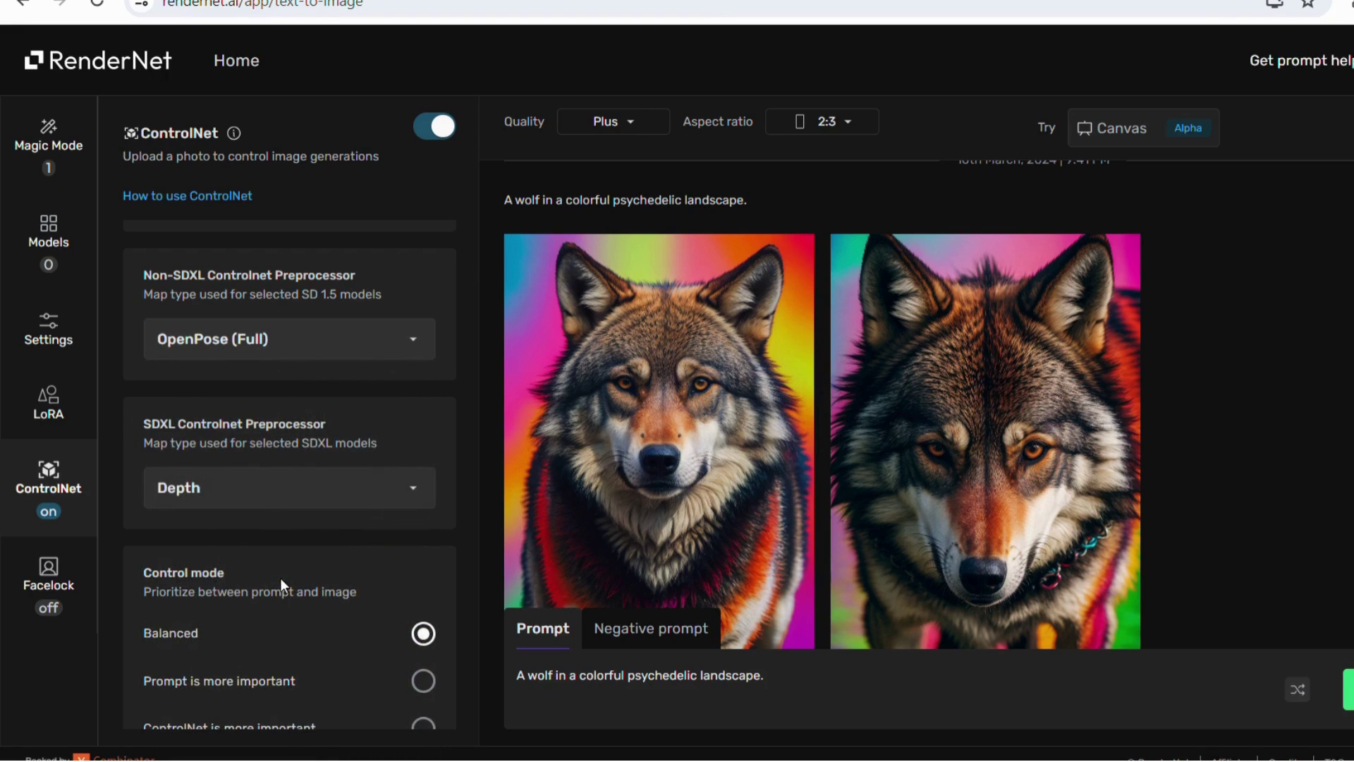
pyautogui.scroll(-4, 294, 489)
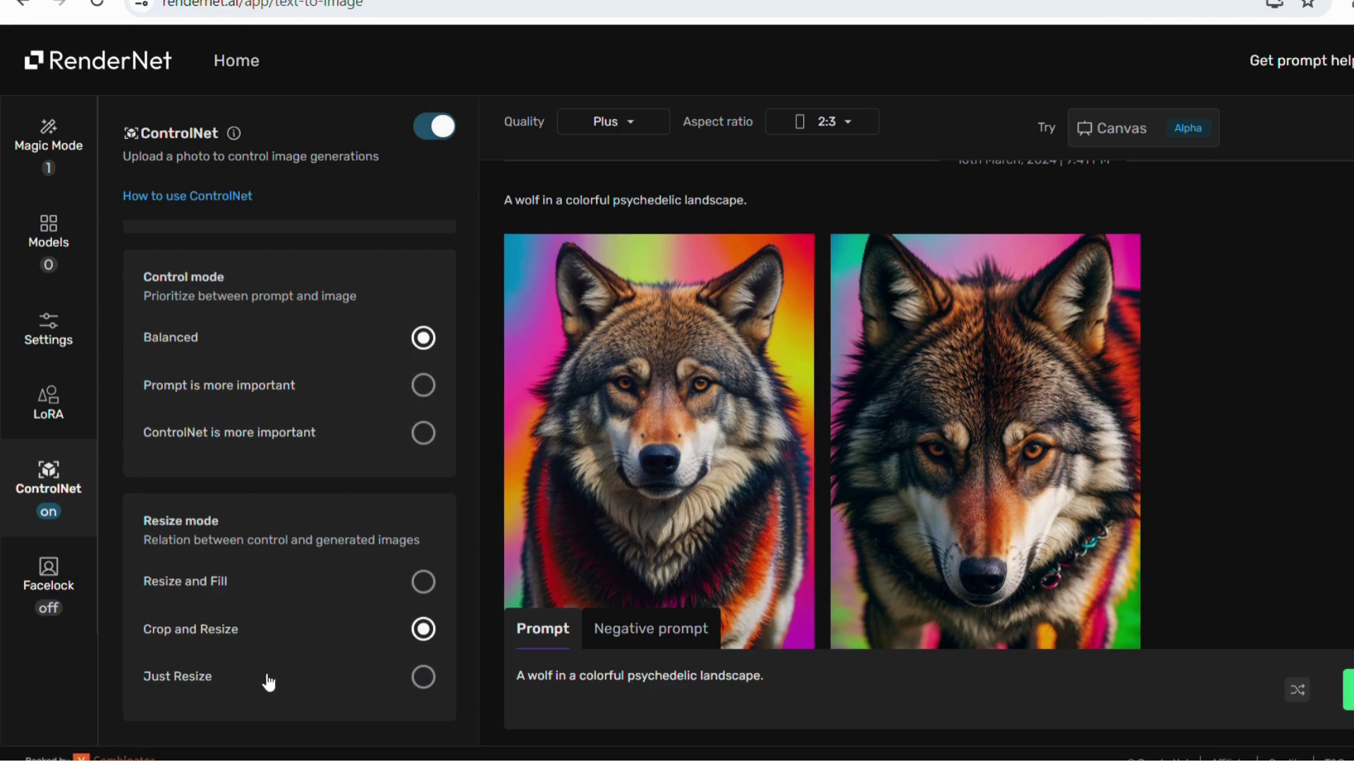
pyautogui.click(423, 581)
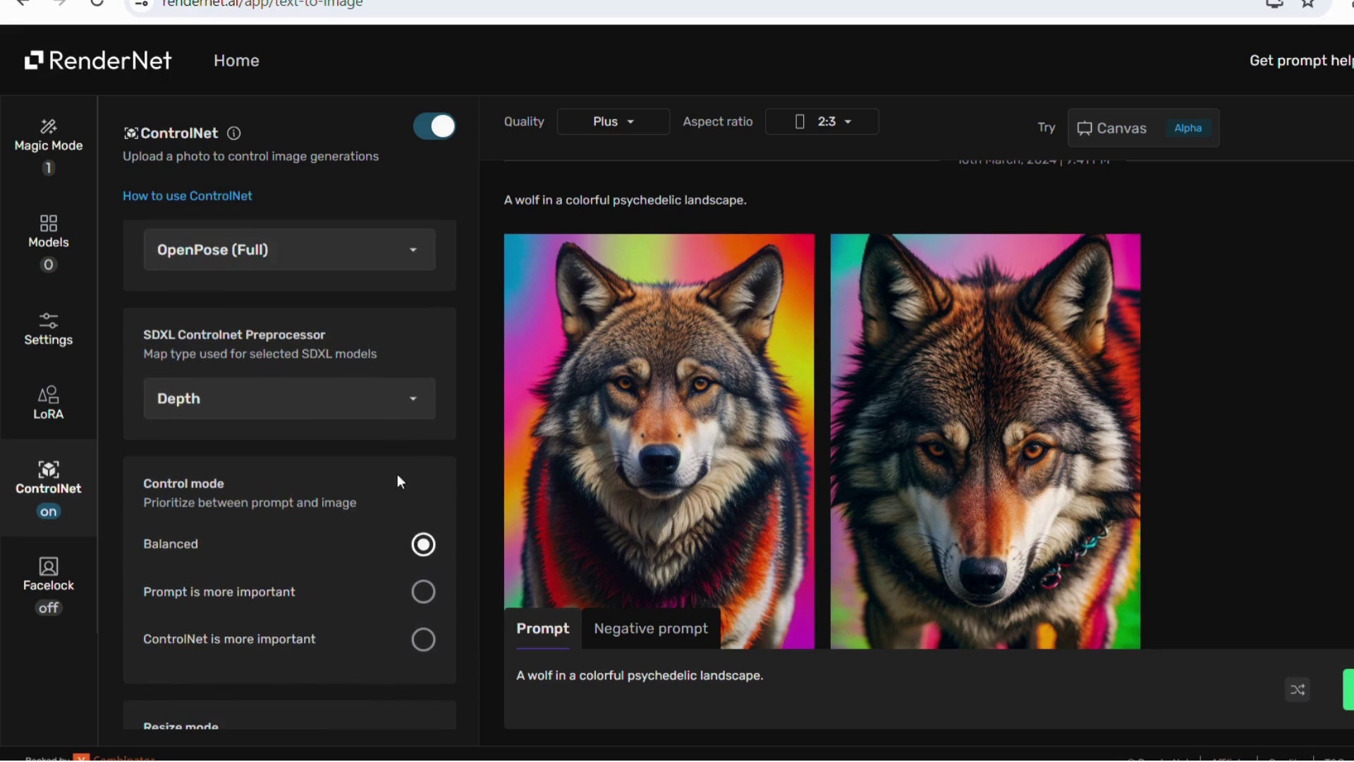
pyautogui.click(256, 398)
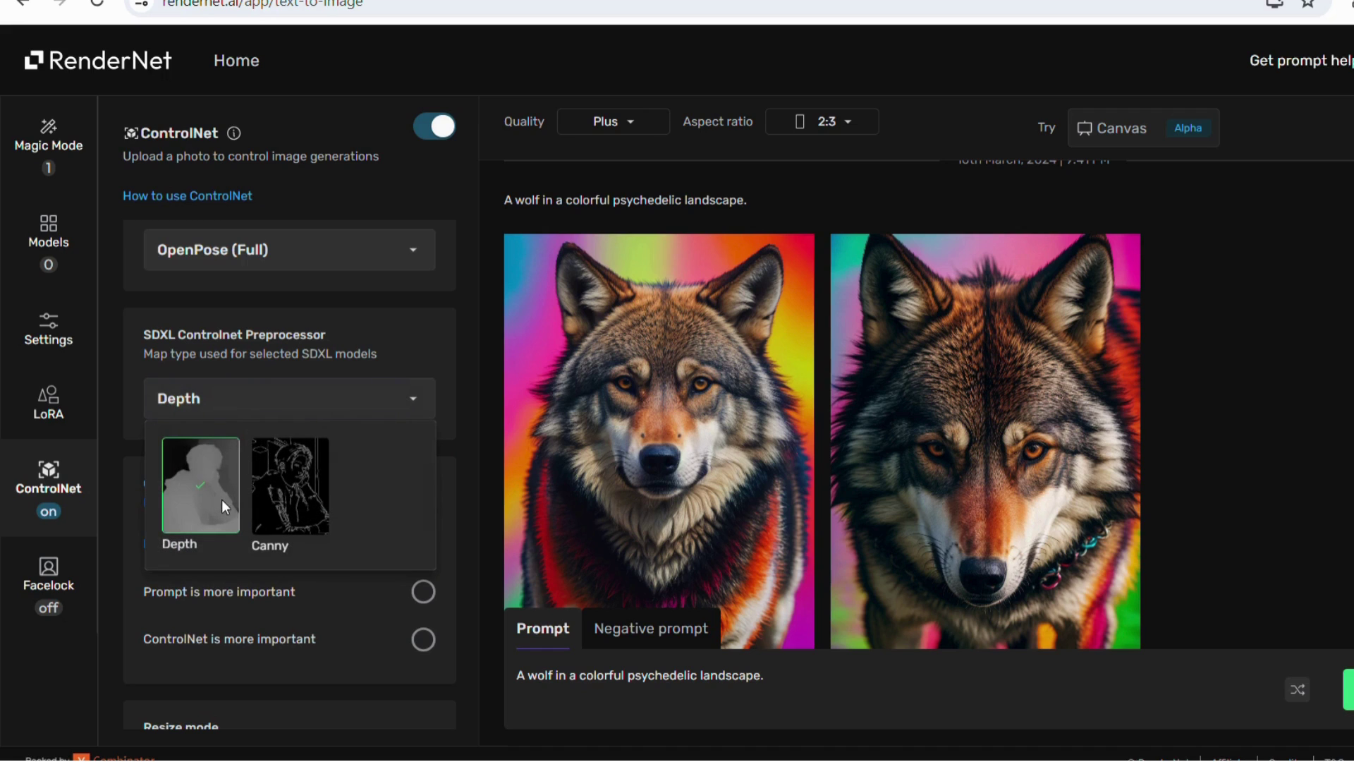
pyautogui.click(204, 498)
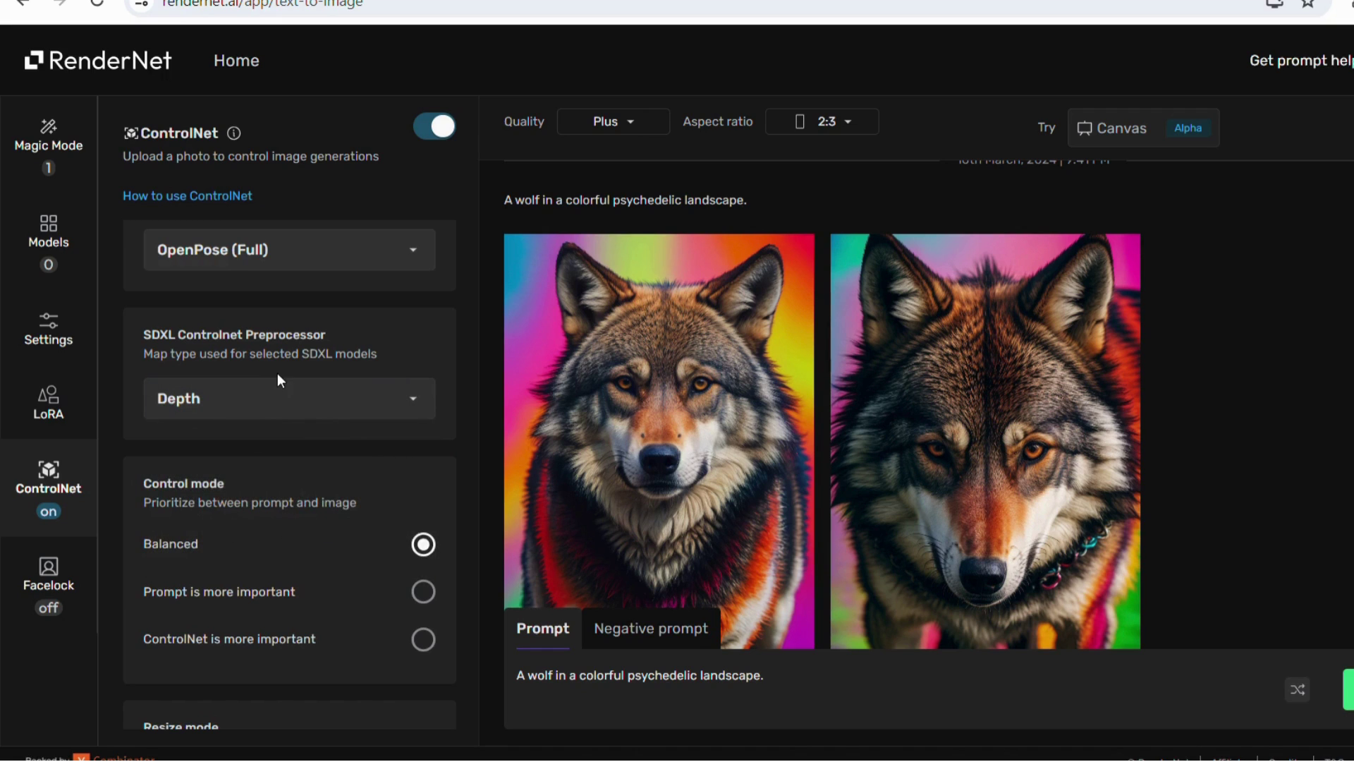
pyautogui.click(269, 462)
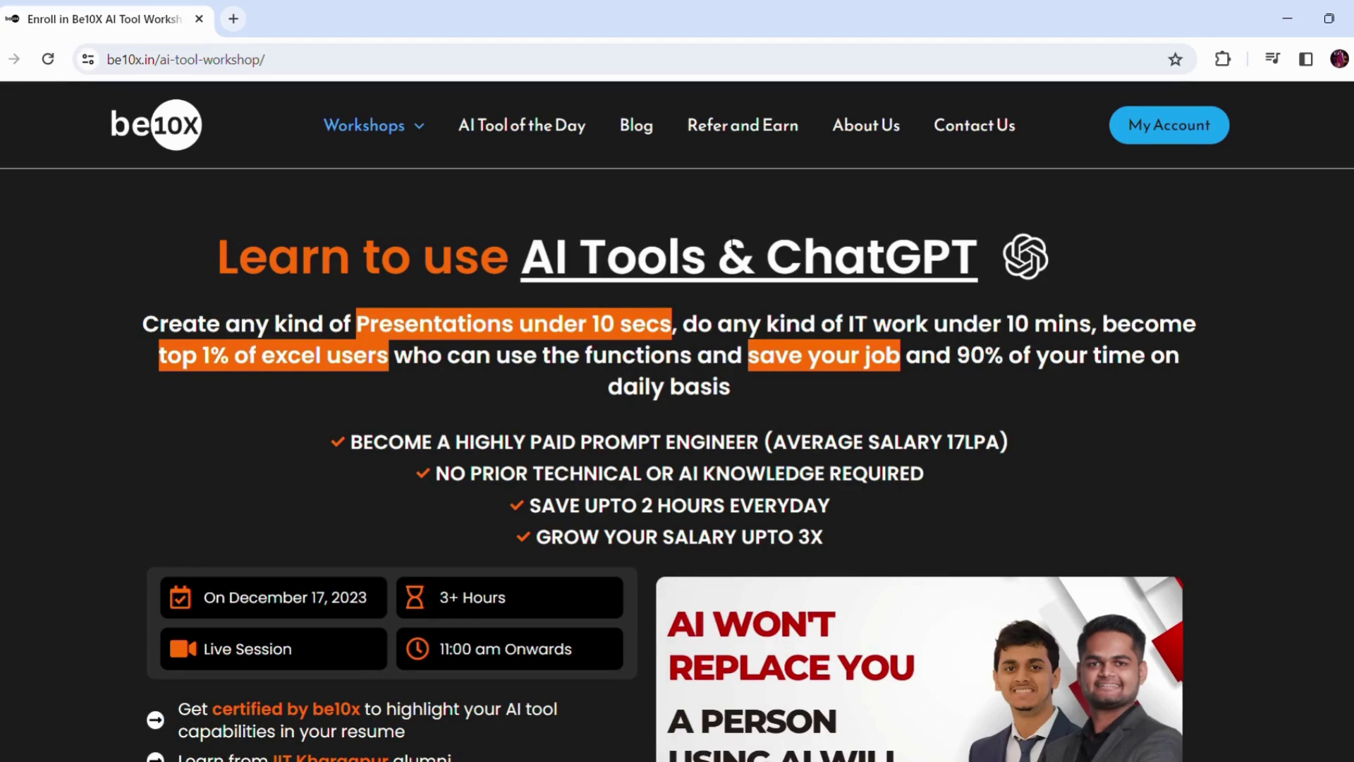
# Scroll through the be10x AI Tools & ChatGPT workshop page to read its details and benefits
pyautogui.scroll(-7, 796, 235)
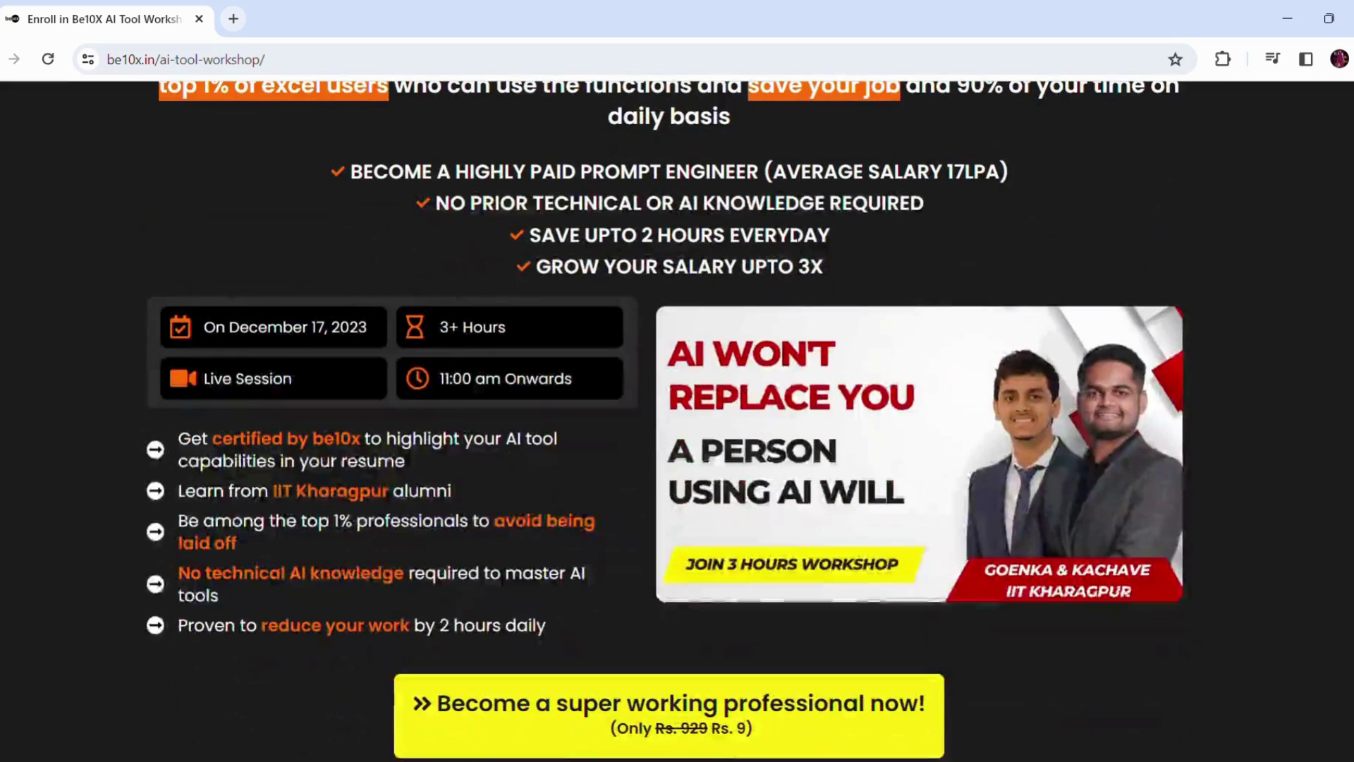
pyautogui.scroll(-1, 790, 236)
pyautogui.scroll(1, 790, 237)
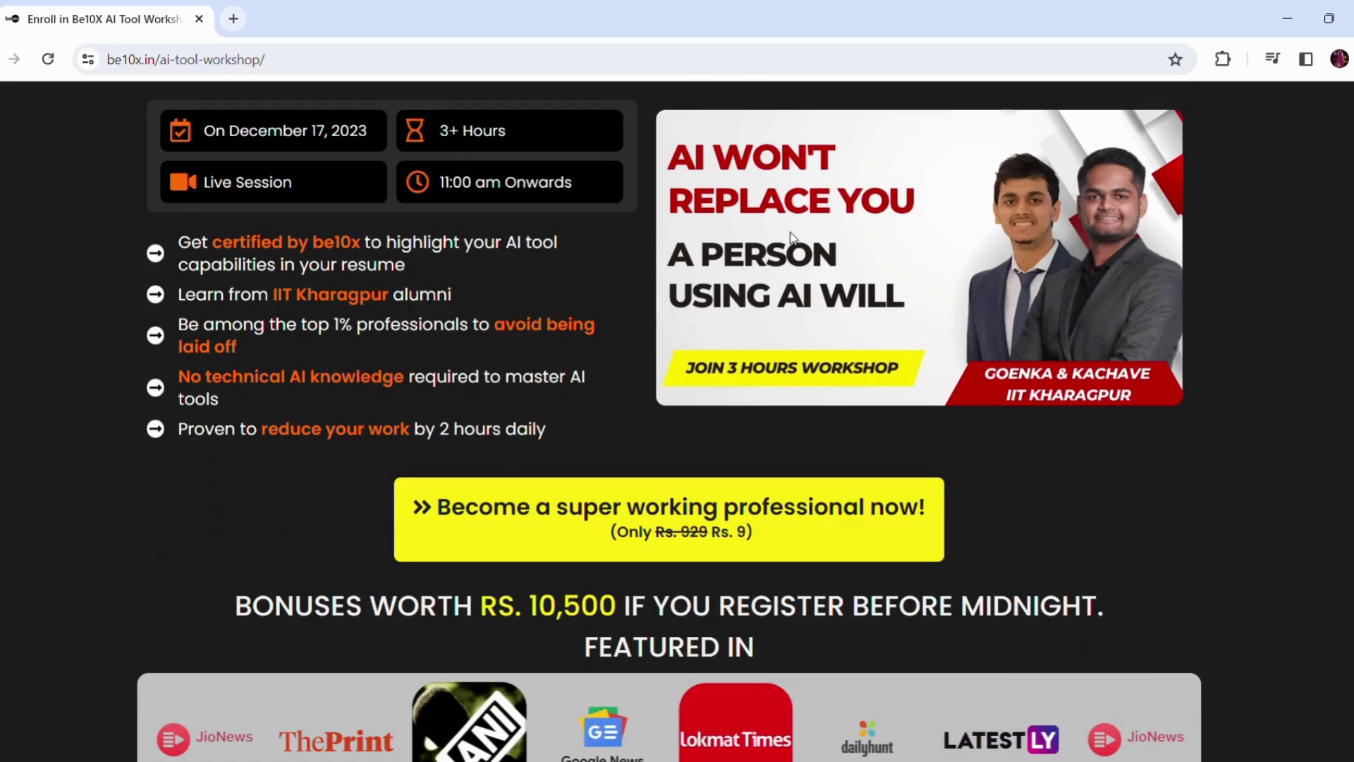
pyautogui.scroll(-2, 790, 236)
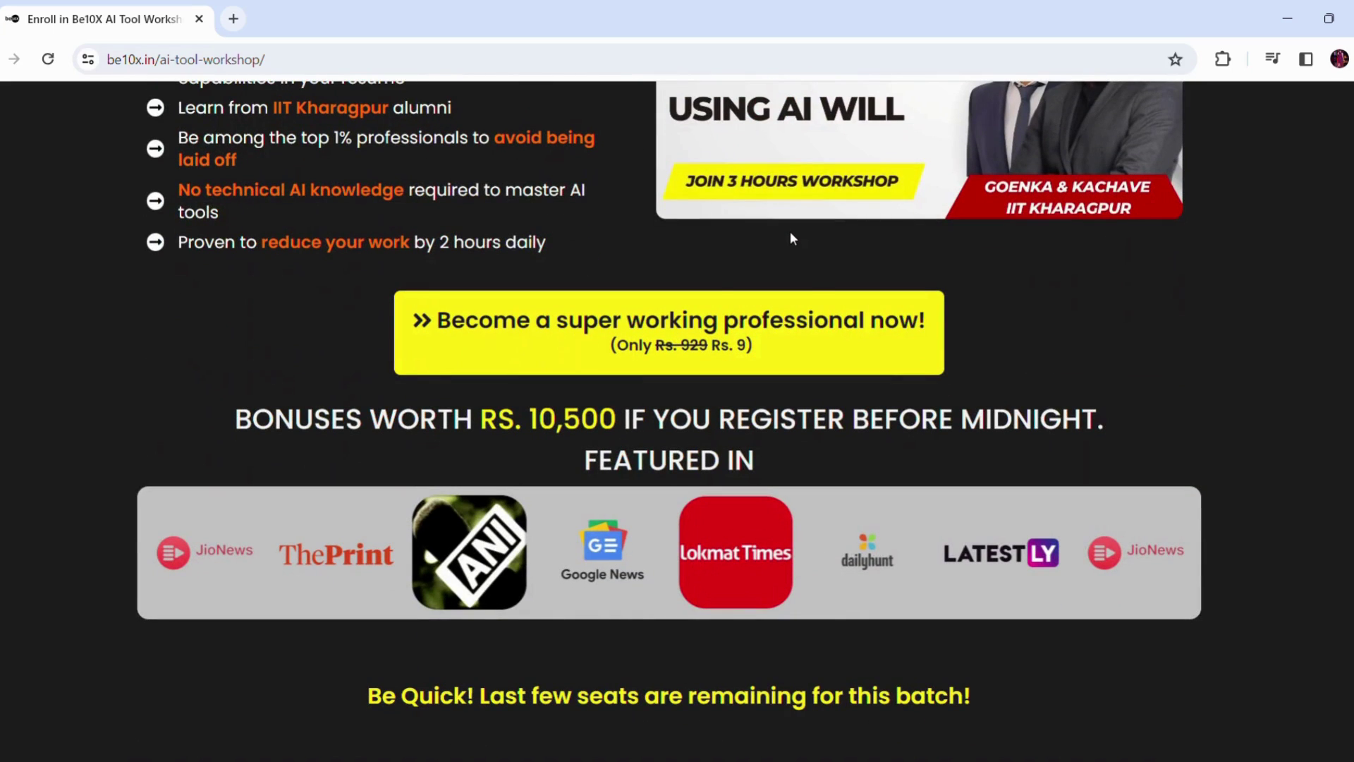
pyautogui.scroll(-5, 789, 240)
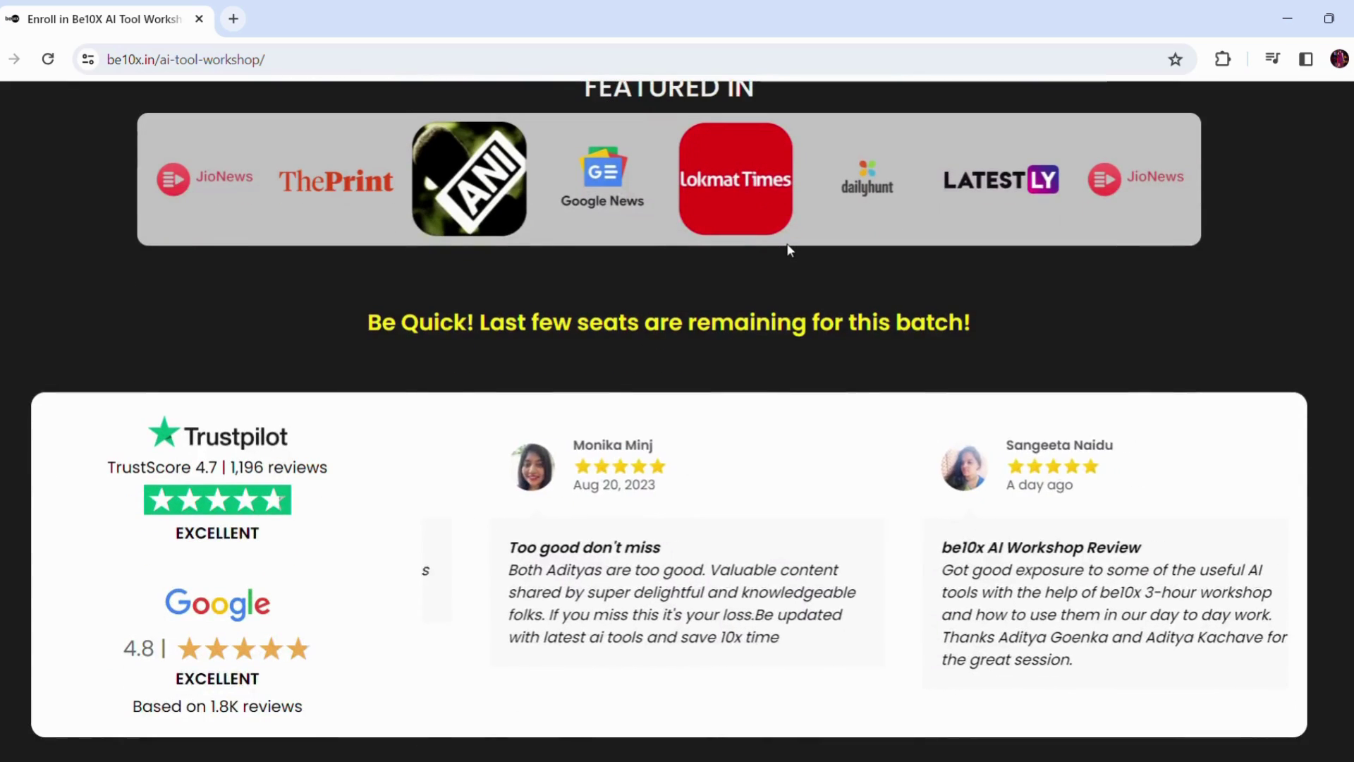
pyautogui.scroll(-1, 790, 250)
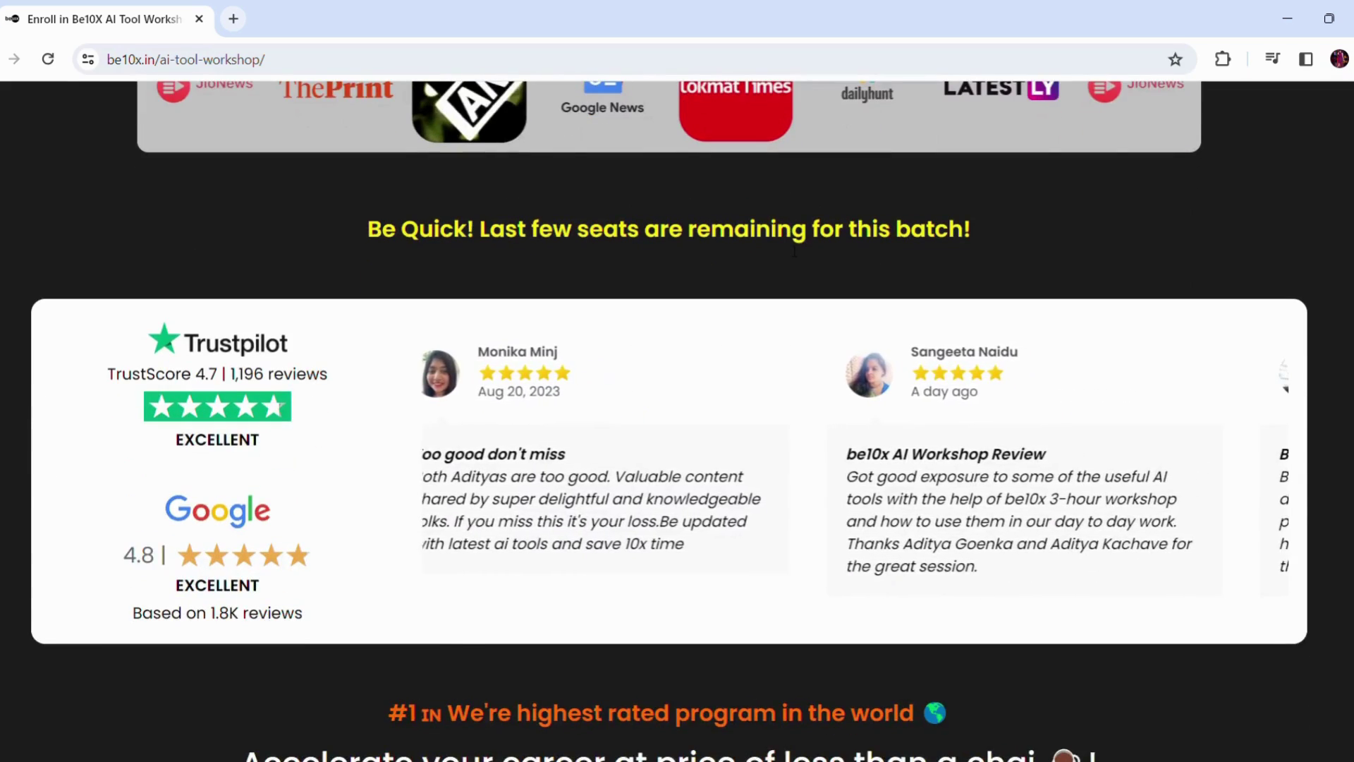
pyautogui.scroll(-2, 794, 251)
pyautogui.scroll(4, 794, 252)
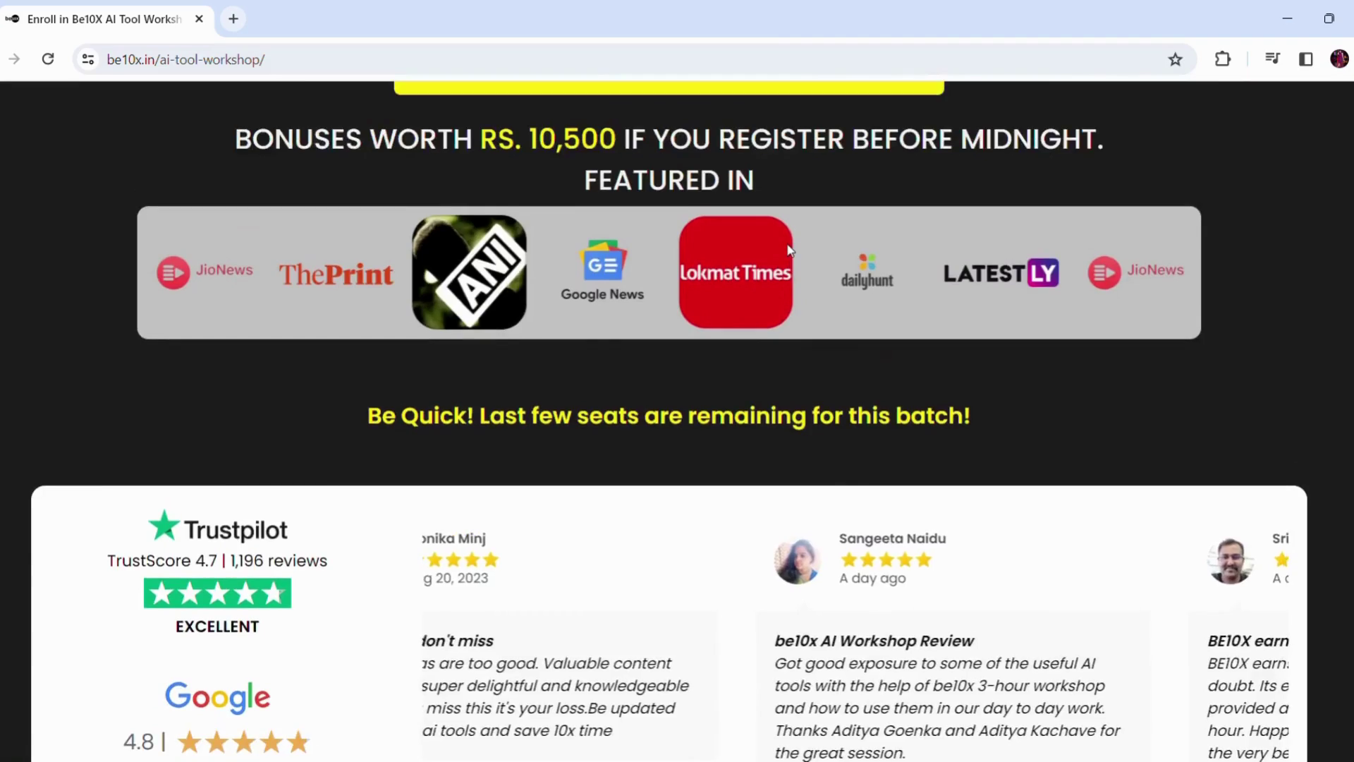
pyautogui.scroll(6, 790, 250)
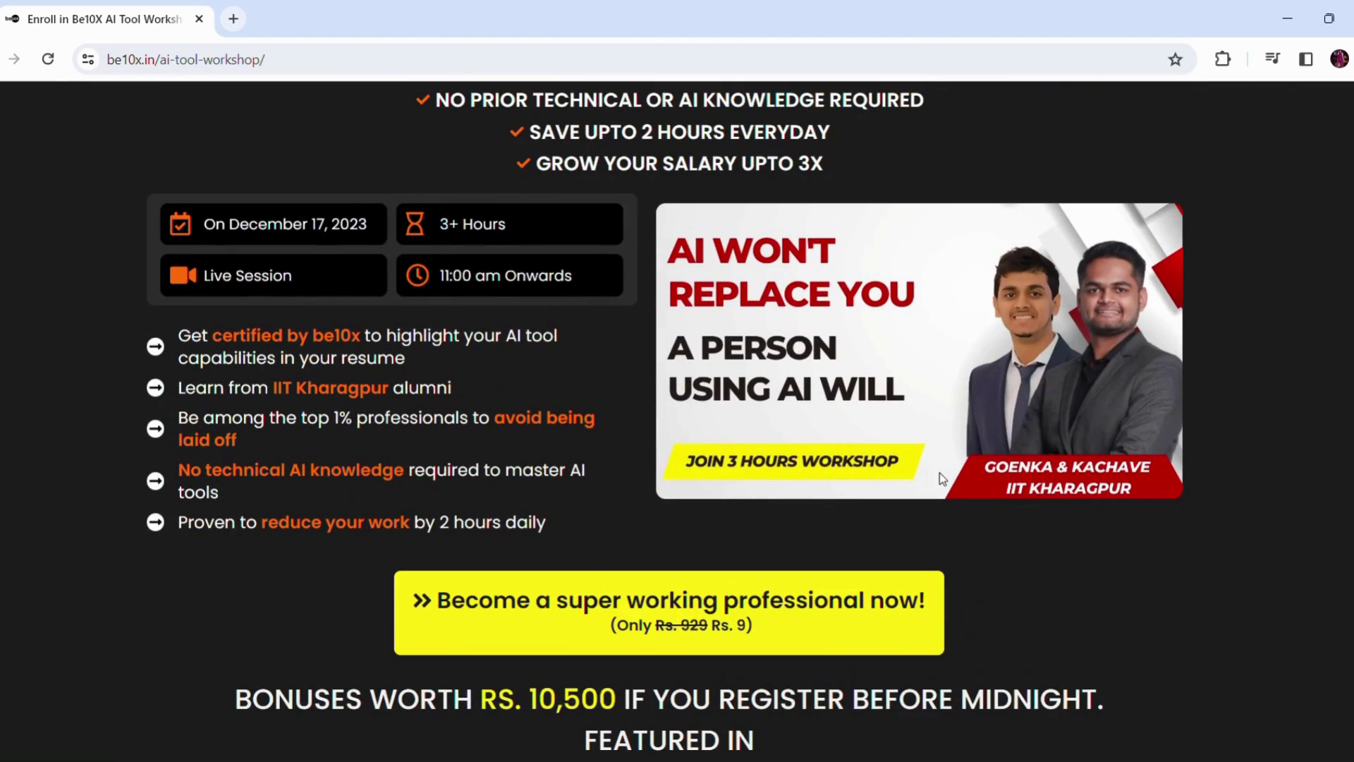
pyautogui.scroll(3, 757, 522)
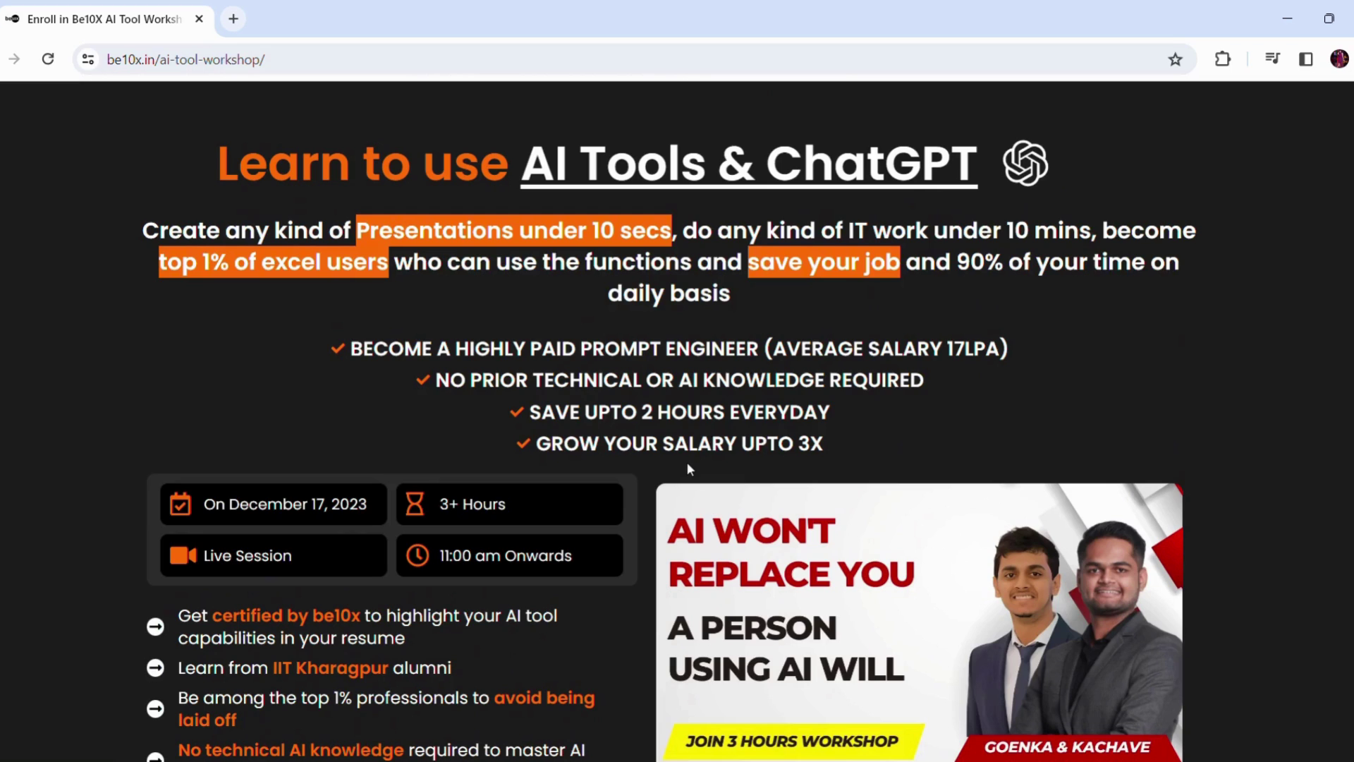
pyautogui.scroll(1, 688, 463)
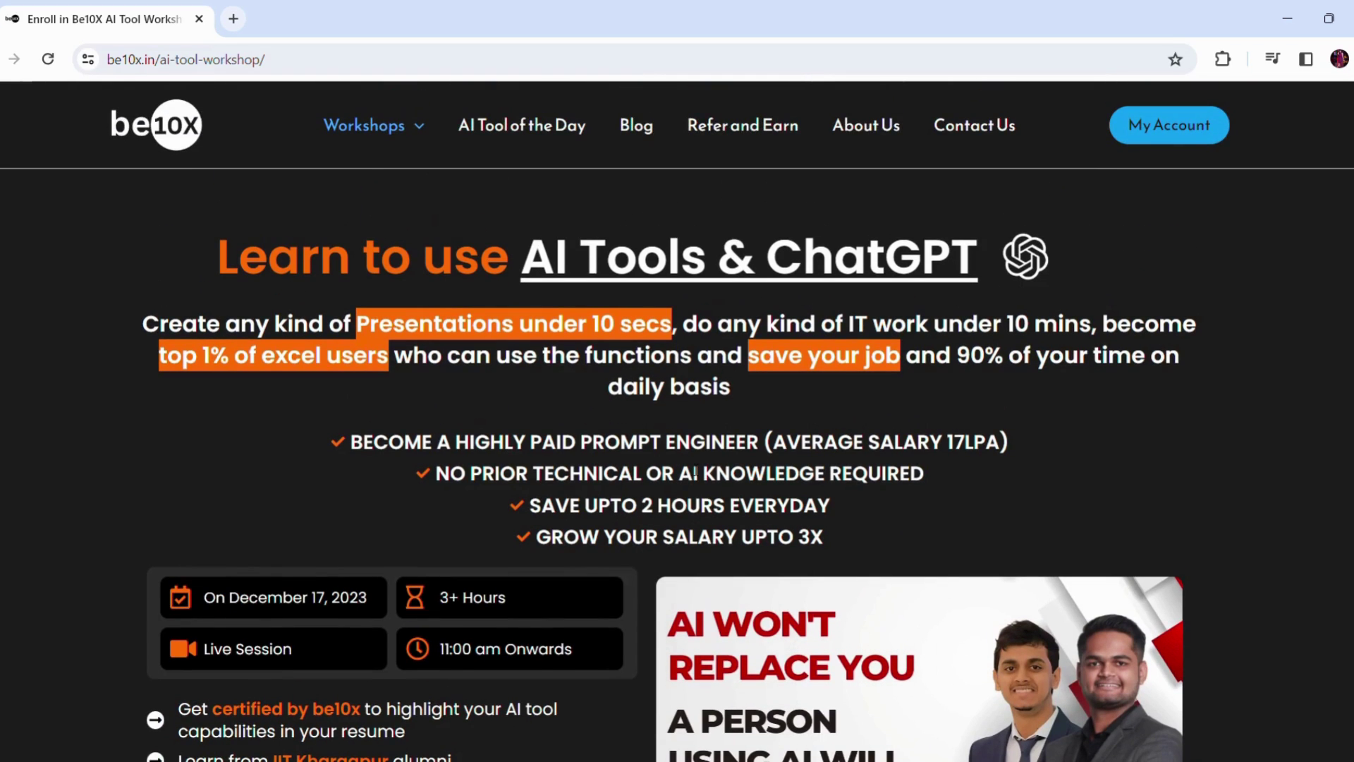
pyautogui.scroll(-2, 694, 473)
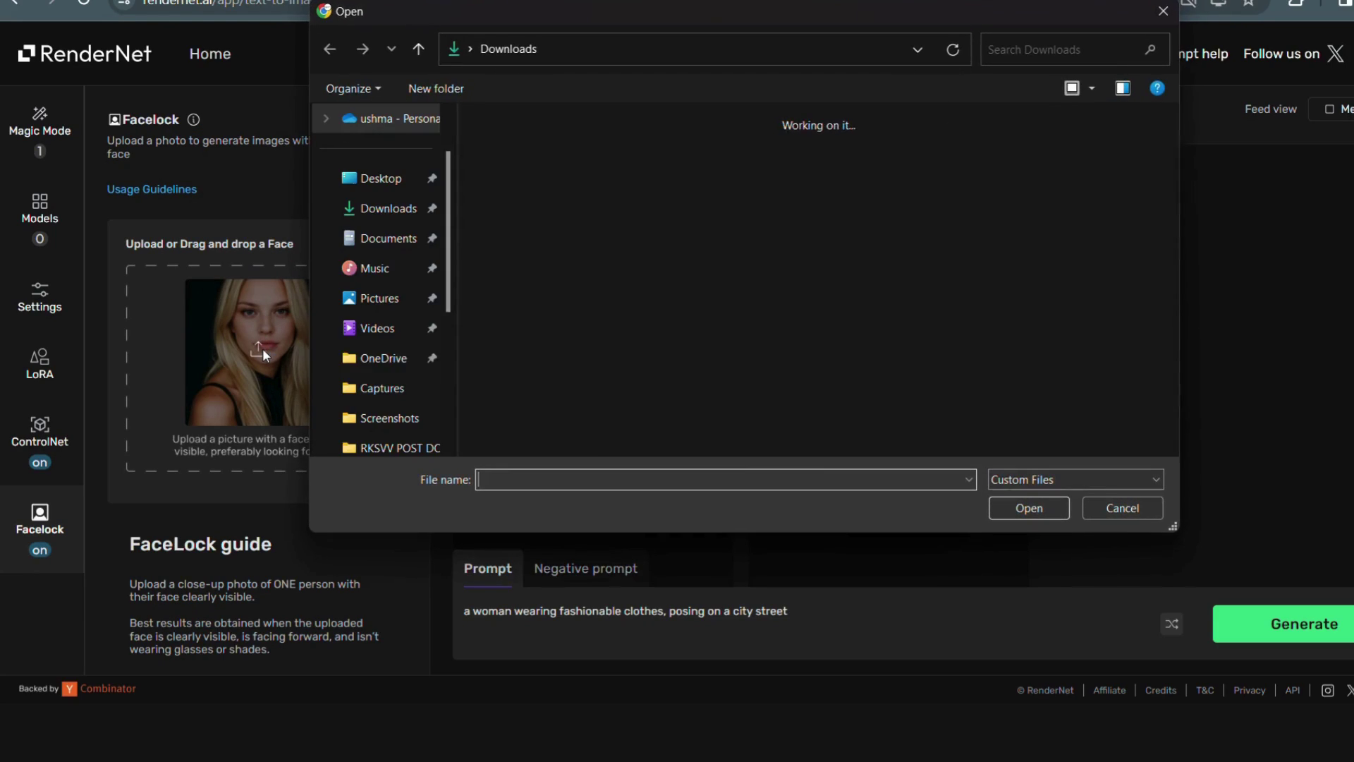
# Upload PIC 2 from Downloads as the FaceLock face
pyautogui.click(533, 198)
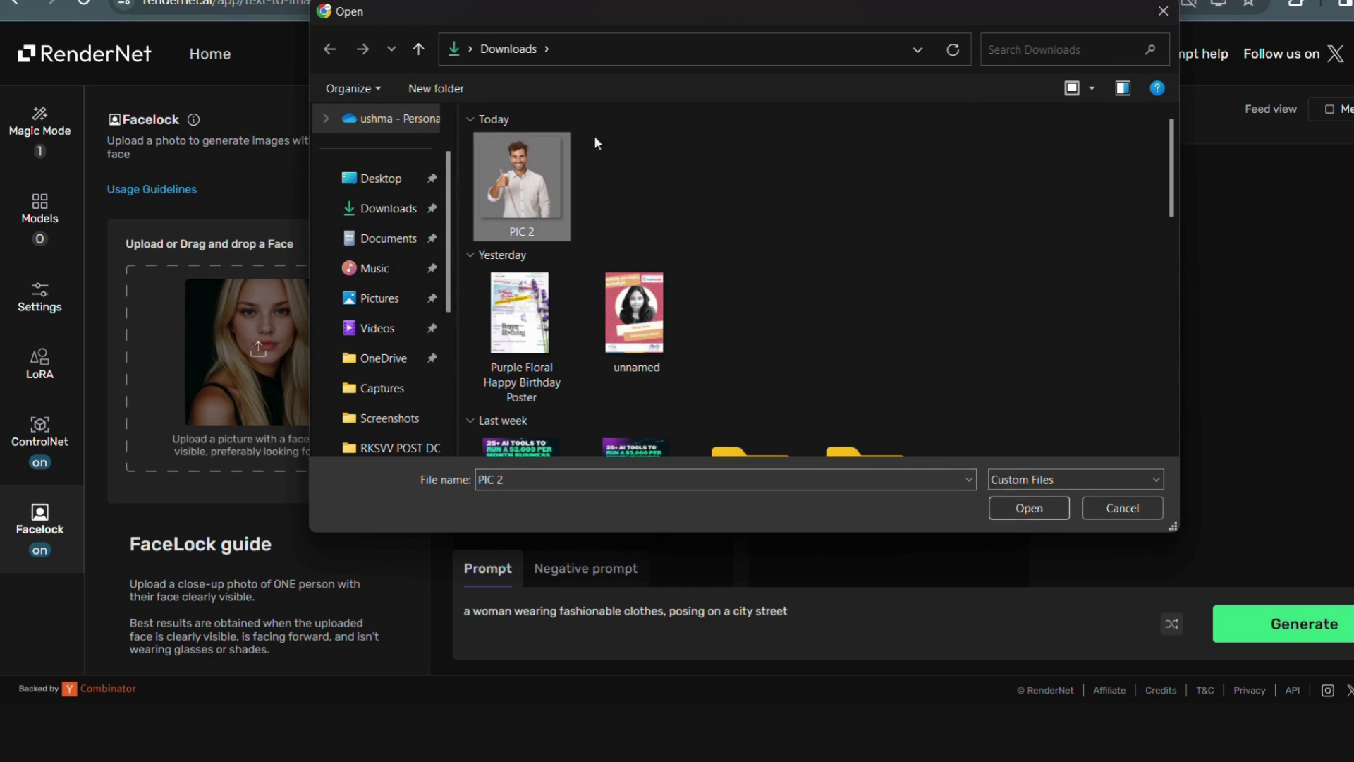
pyautogui.click(1043, 518)
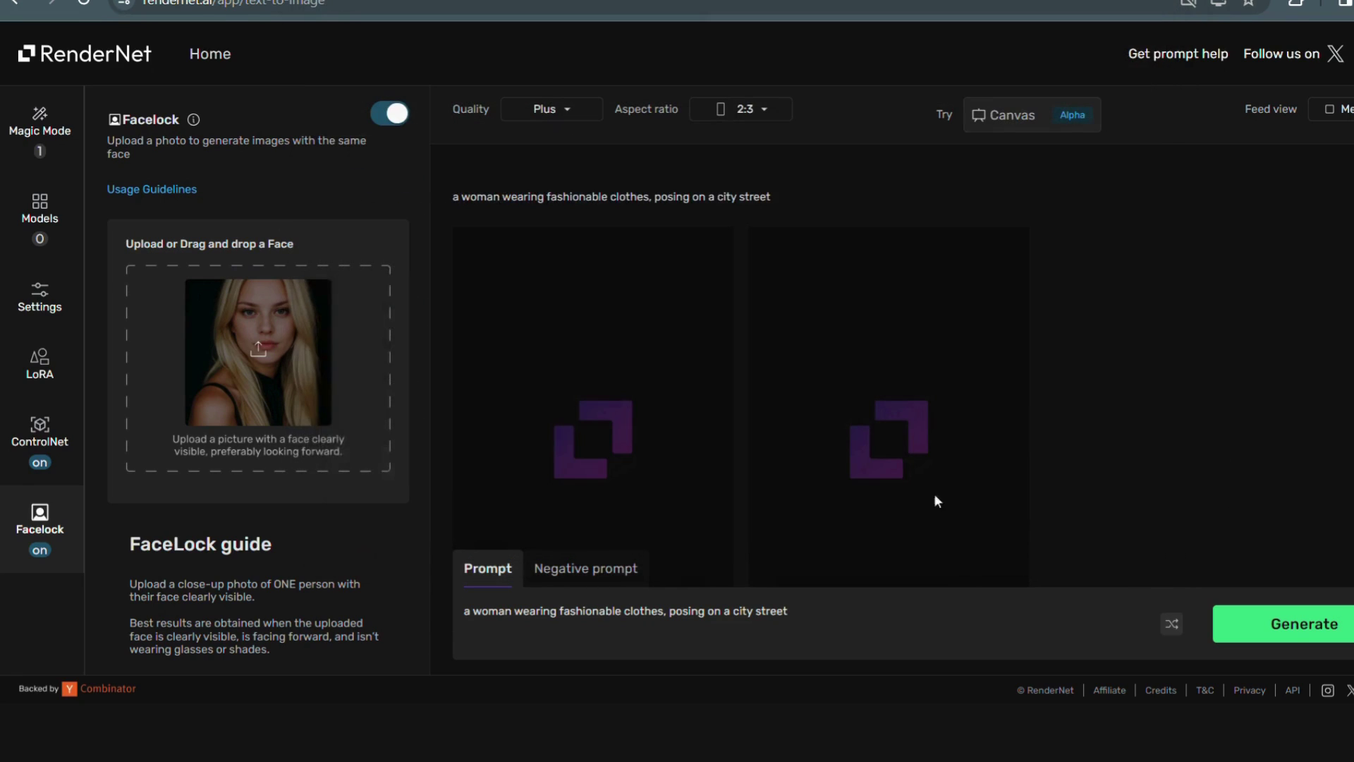
# Replace the prompt with 'A Basketball player at bat ready to take a pitch' and generate
pyautogui.click(580, 631)
pyautogui.hotkey('ctrl', 'a')
pyautogui.press('BackSpace')
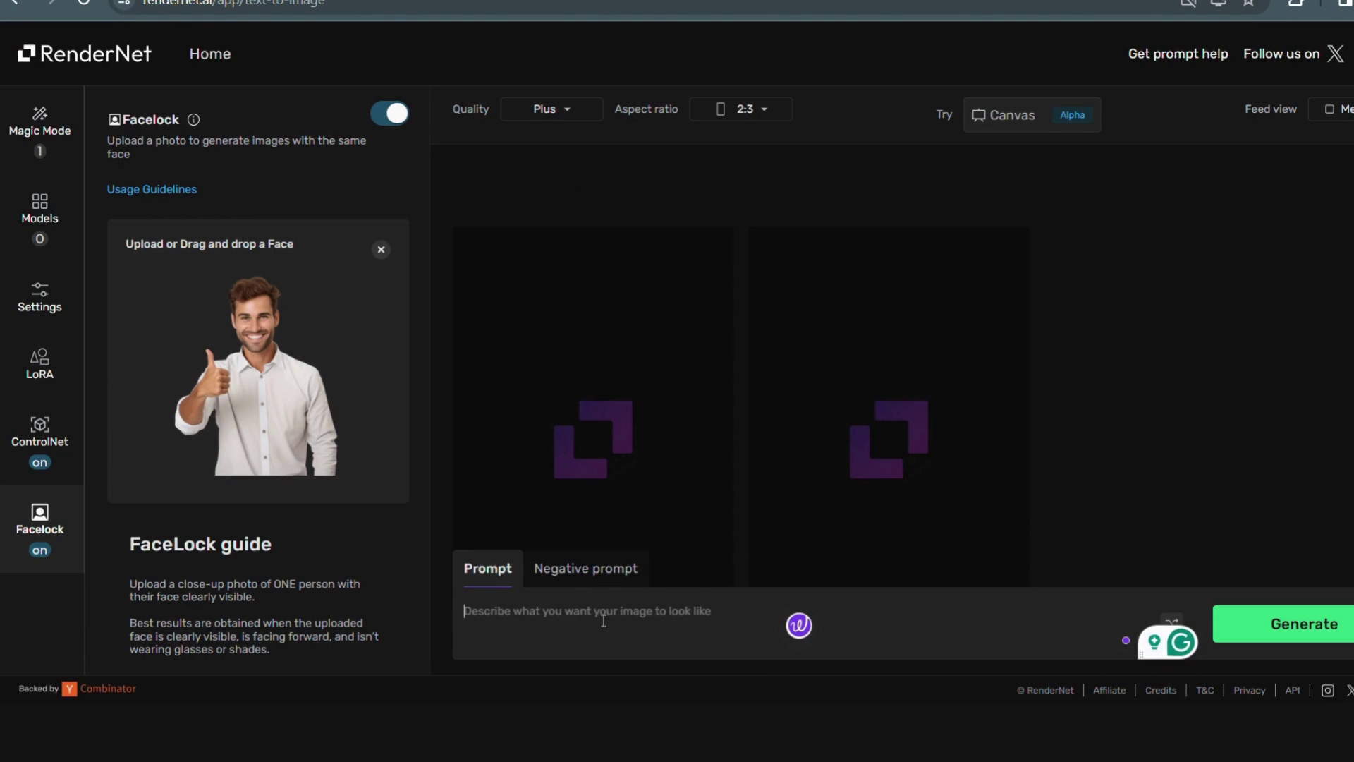
pyautogui.write('A Basketball player at bat ready to take a pitch, hd, high quality and real')
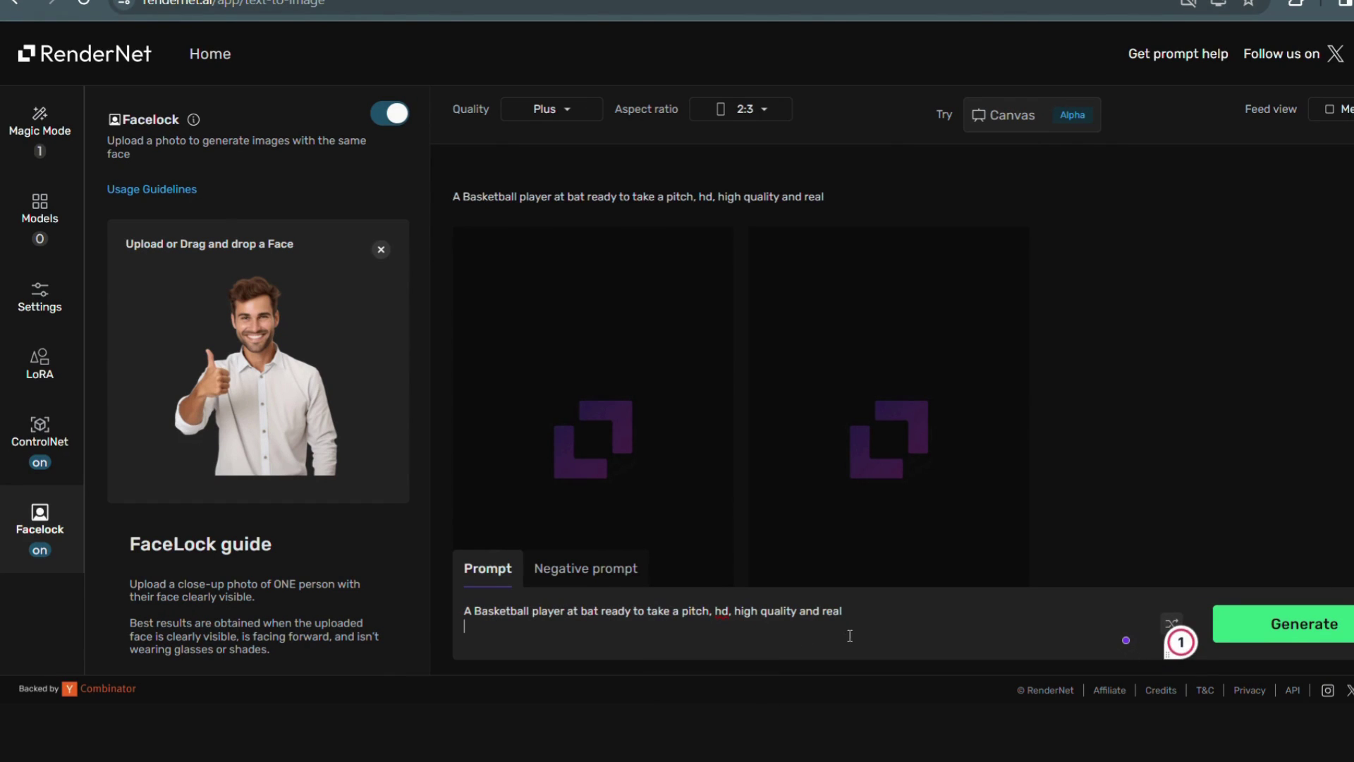
pyautogui.click(1306, 638)
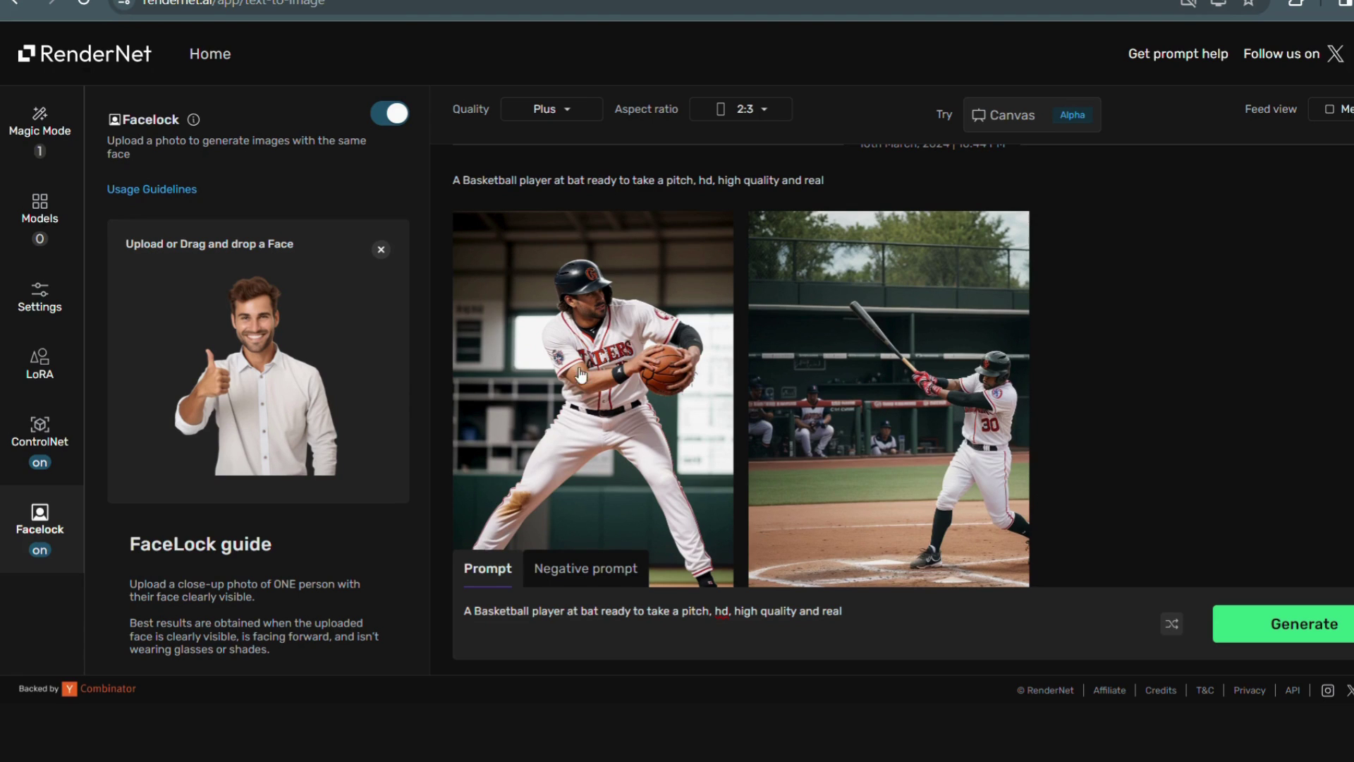
pyautogui.click(627, 334)
pyautogui.scroll(5, 551, 327)
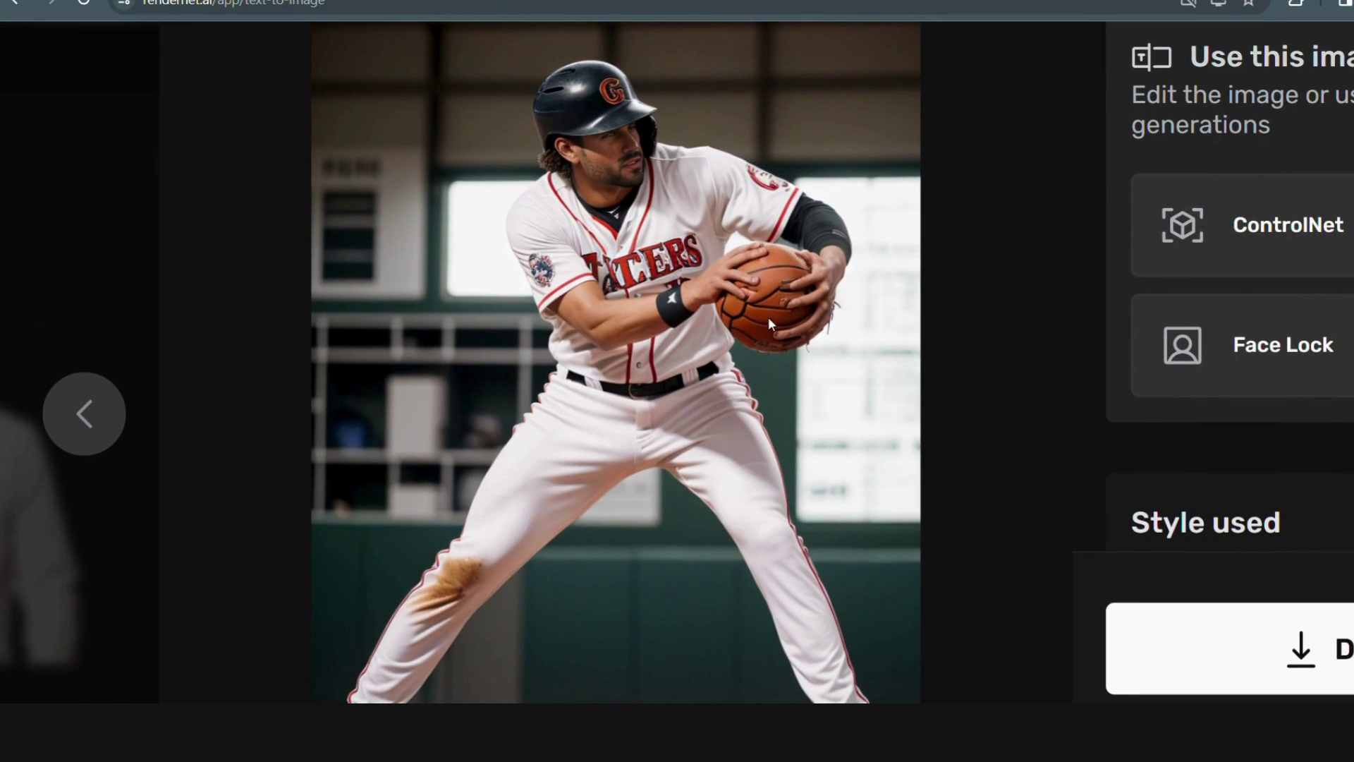
pyautogui.scroll(-5, 768, 323)
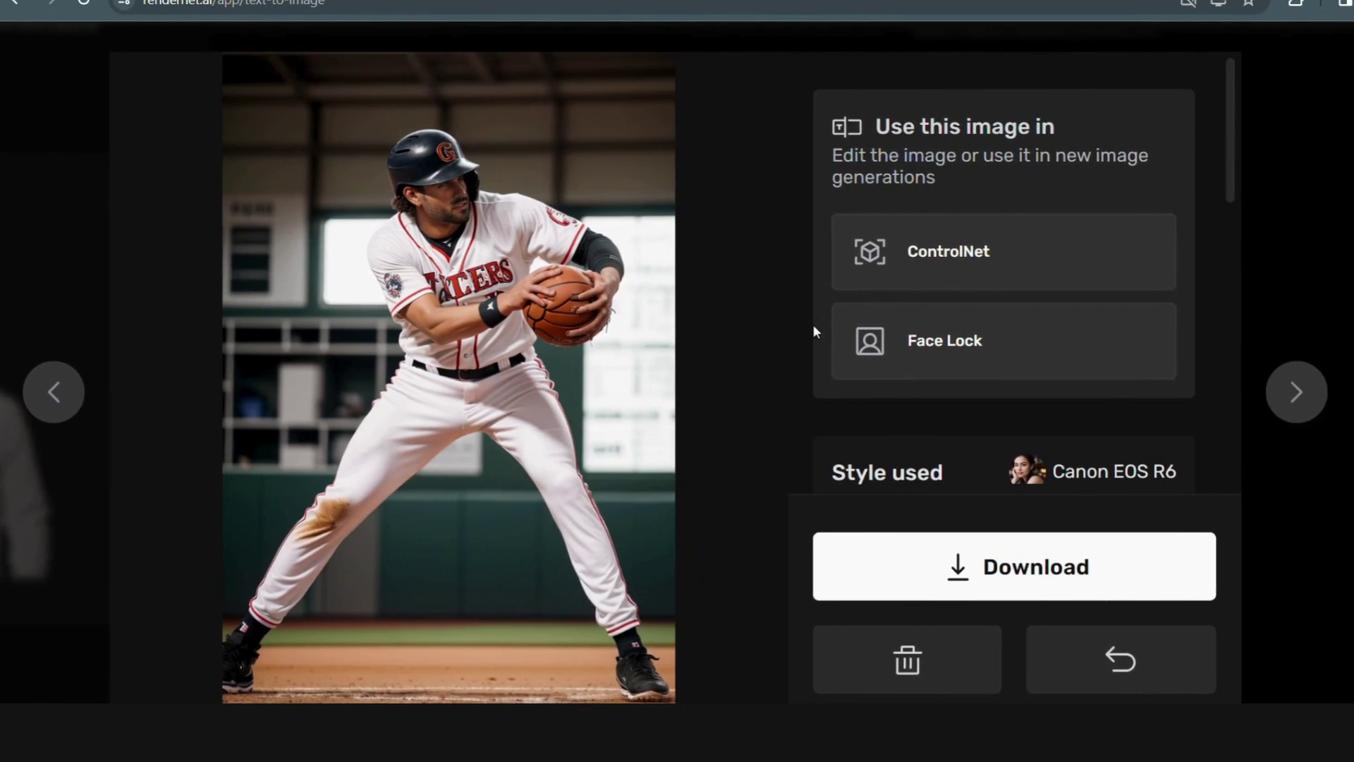
pyautogui.click(1287, 399)
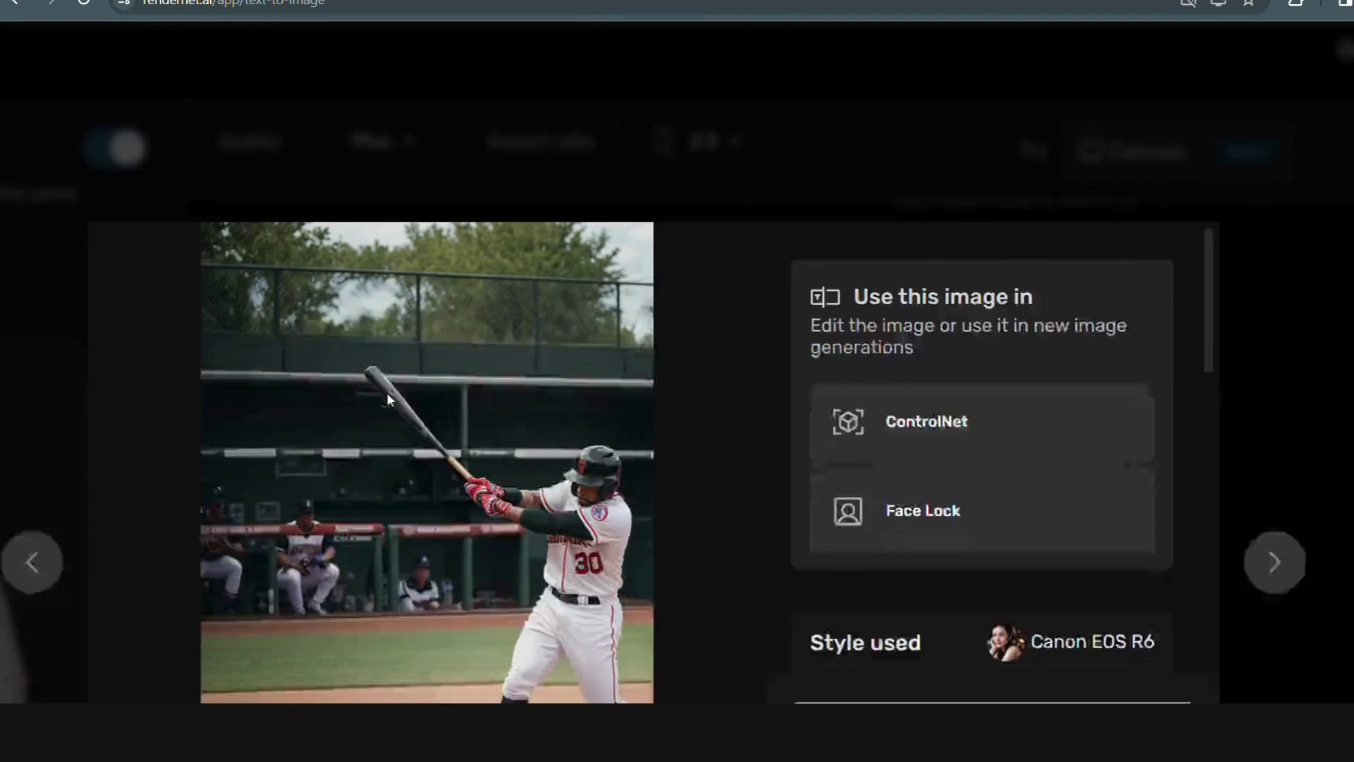
pyautogui.scroll(-3, 387, 392)
pyautogui.scroll(5, 387, 392)
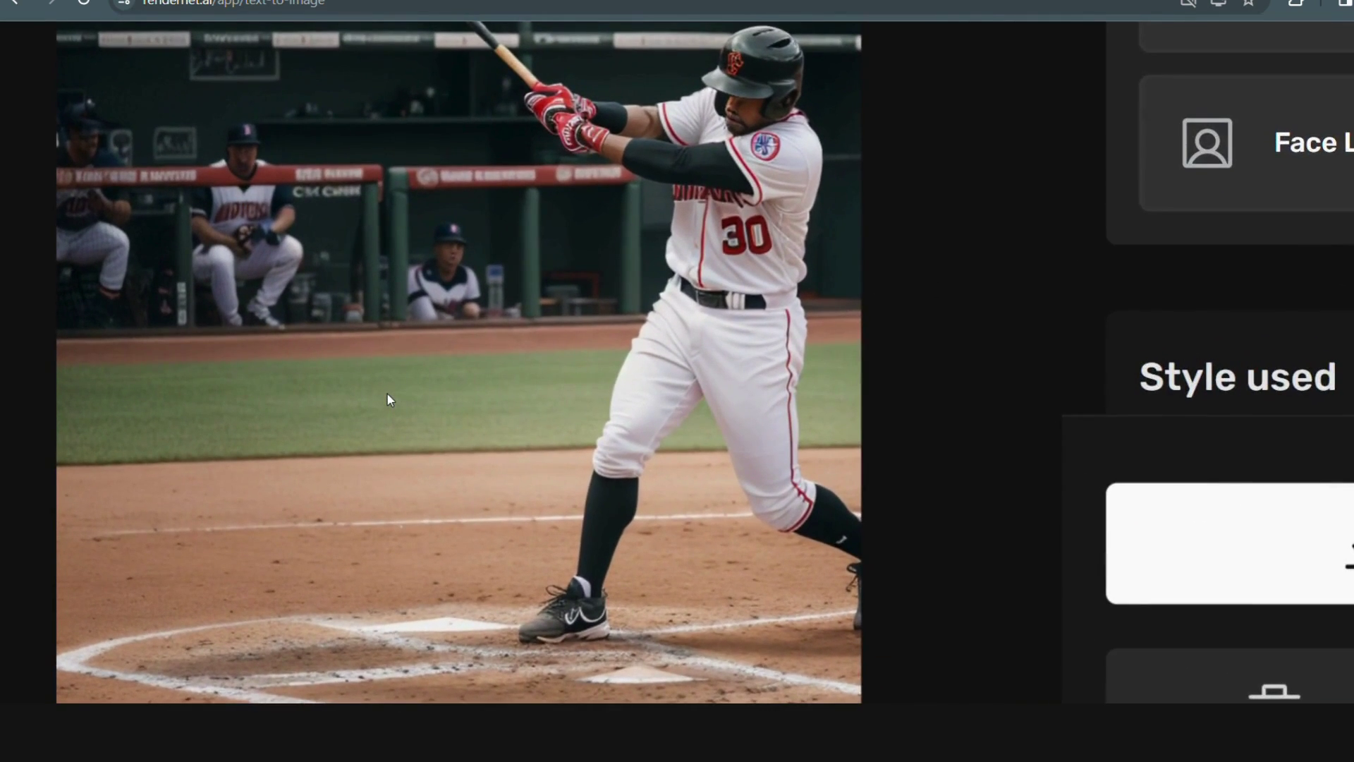
pyautogui.scroll(1, 386, 392)
pyautogui.scroll(-5, 701, 164)
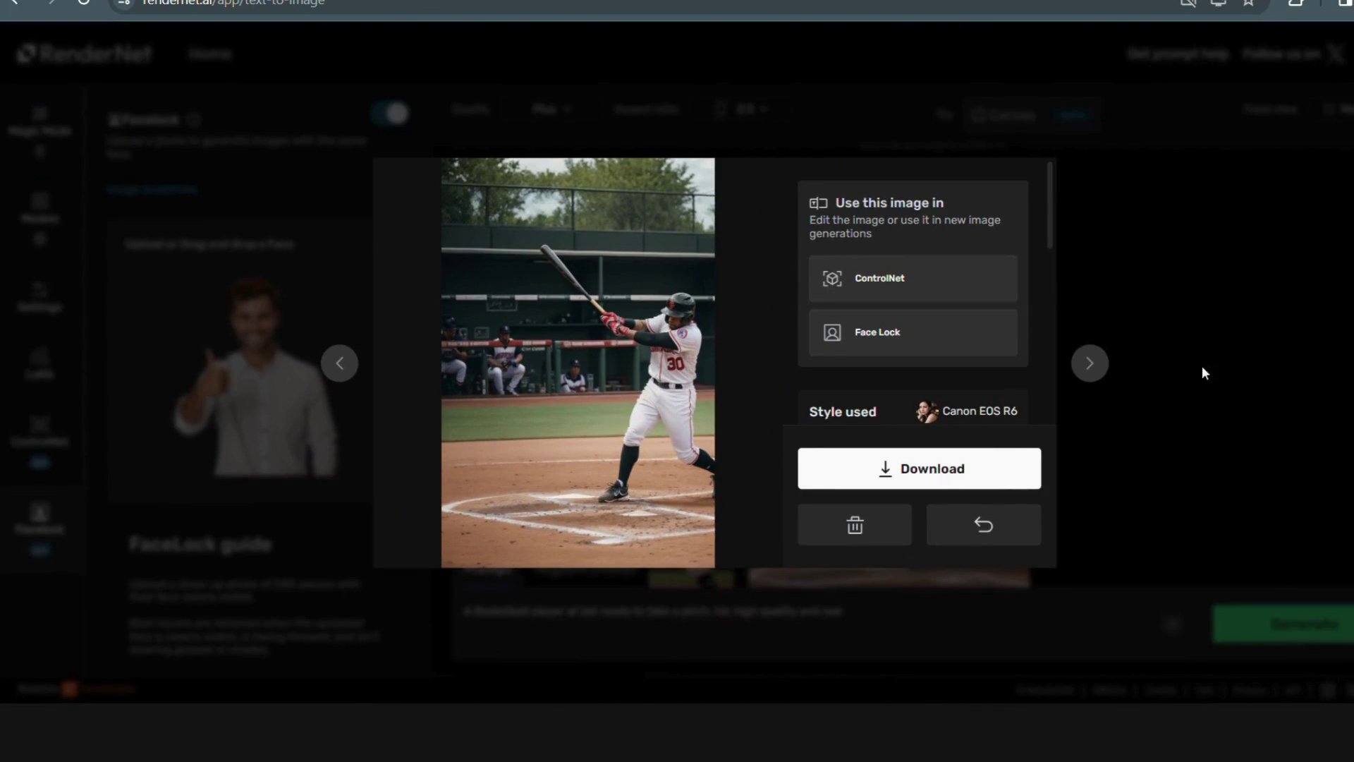
pyautogui.click(341, 366)
pyautogui.scroll(3, 525, 293)
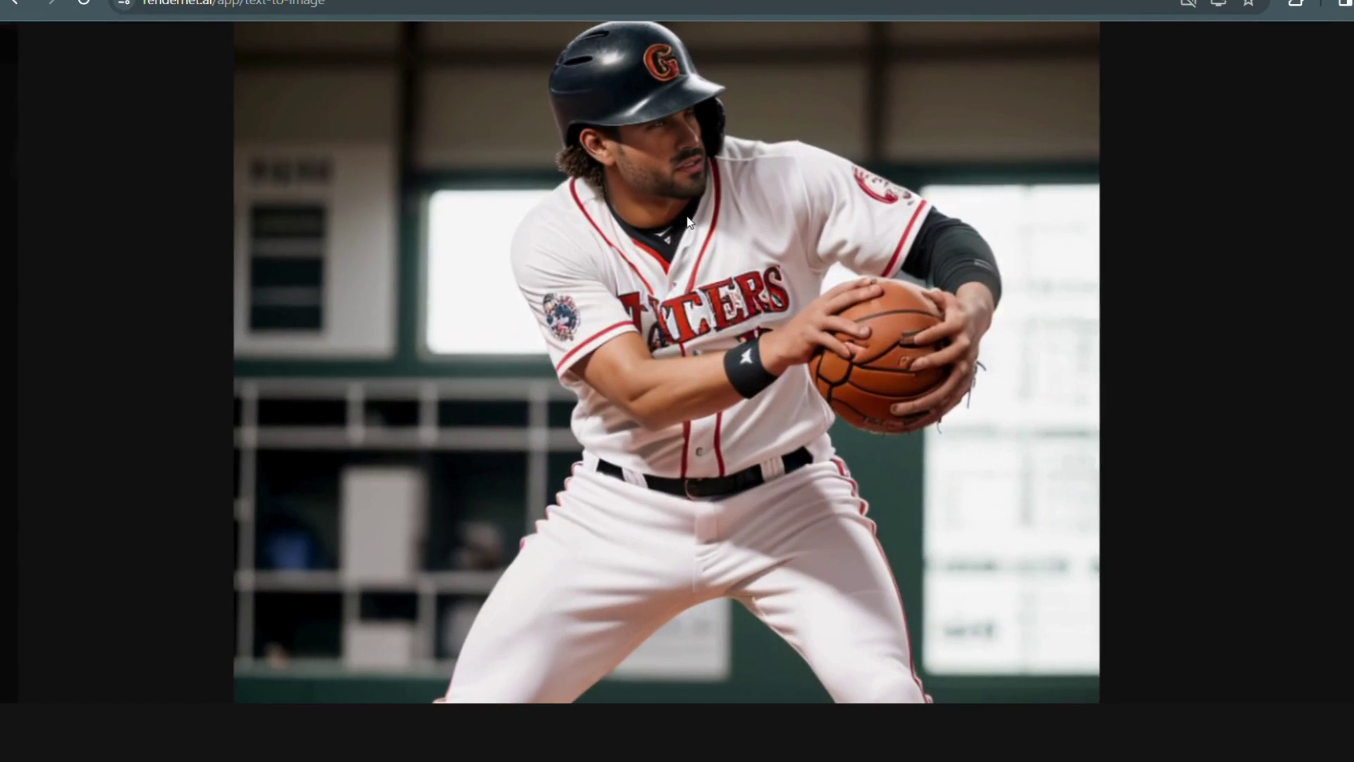
pyautogui.scroll(-3, 636, 171)
pyautogui.click(360, 365)
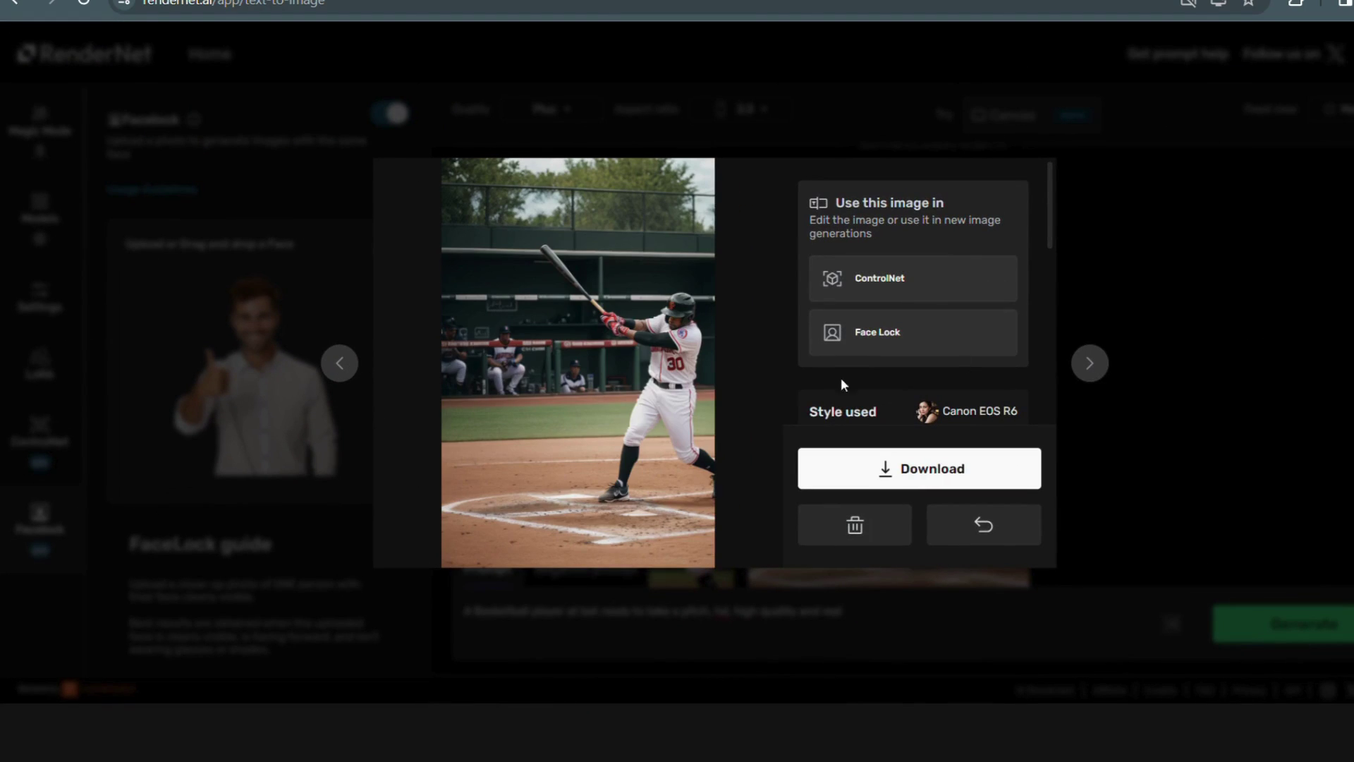
pyautogui.click(1227, 421)
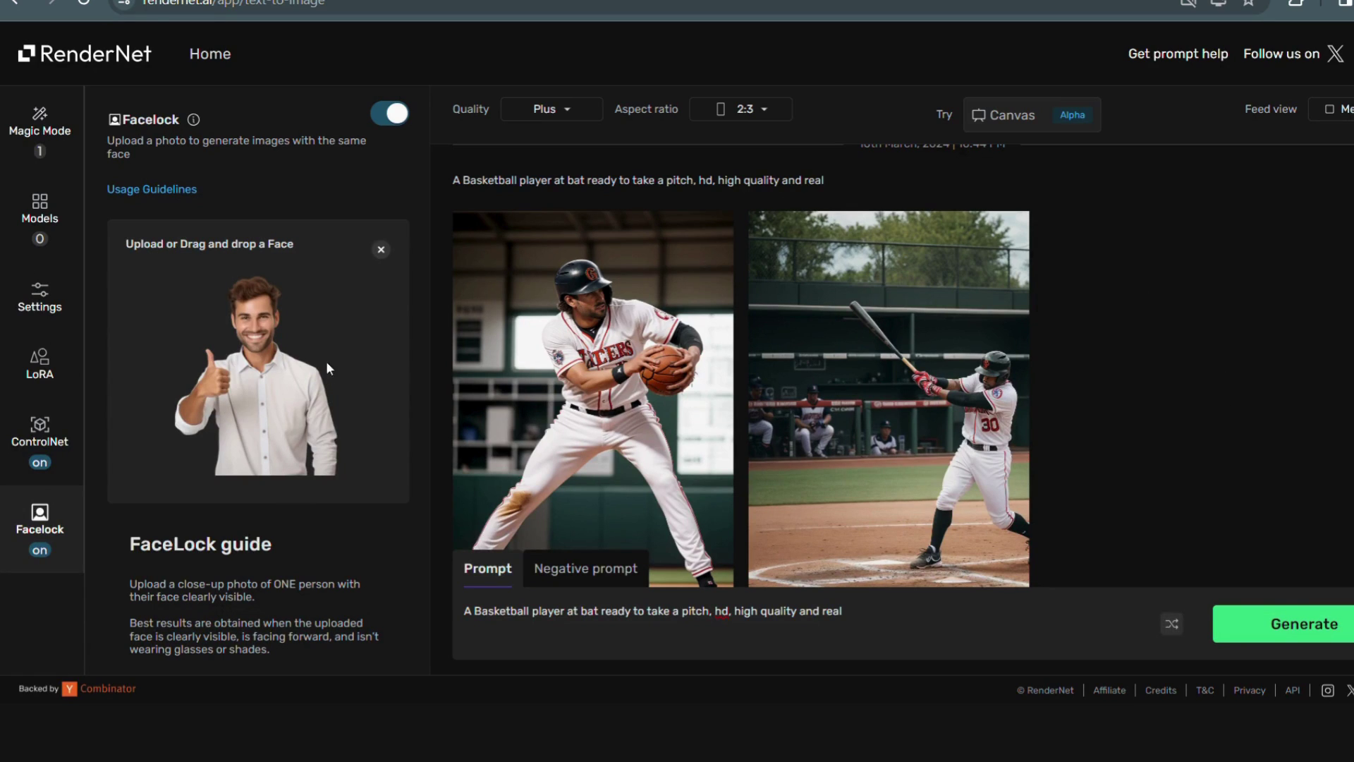
pyautogui.scroll(5, 602, 374)
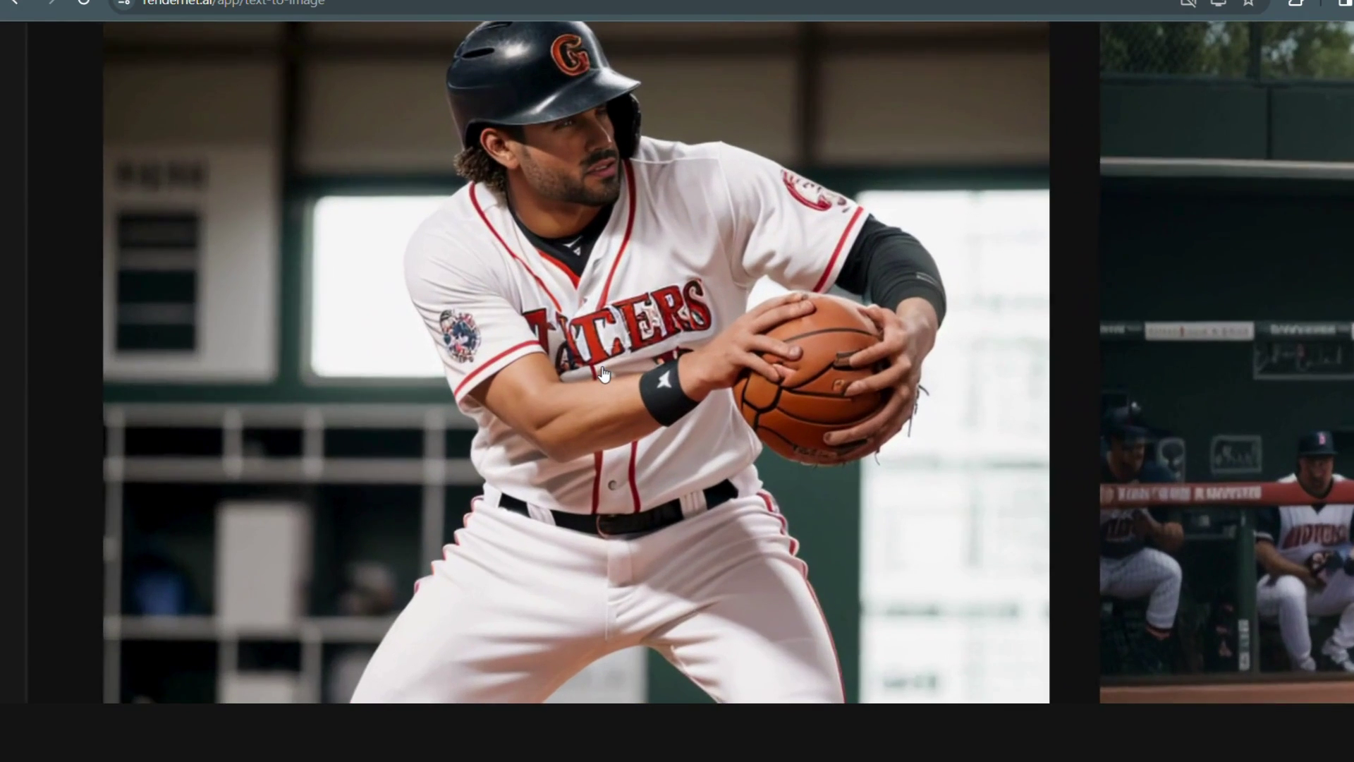
pyautogui.hscroll(-8, 222, 483)
pyautogui.scroll(-2, 222, 484)
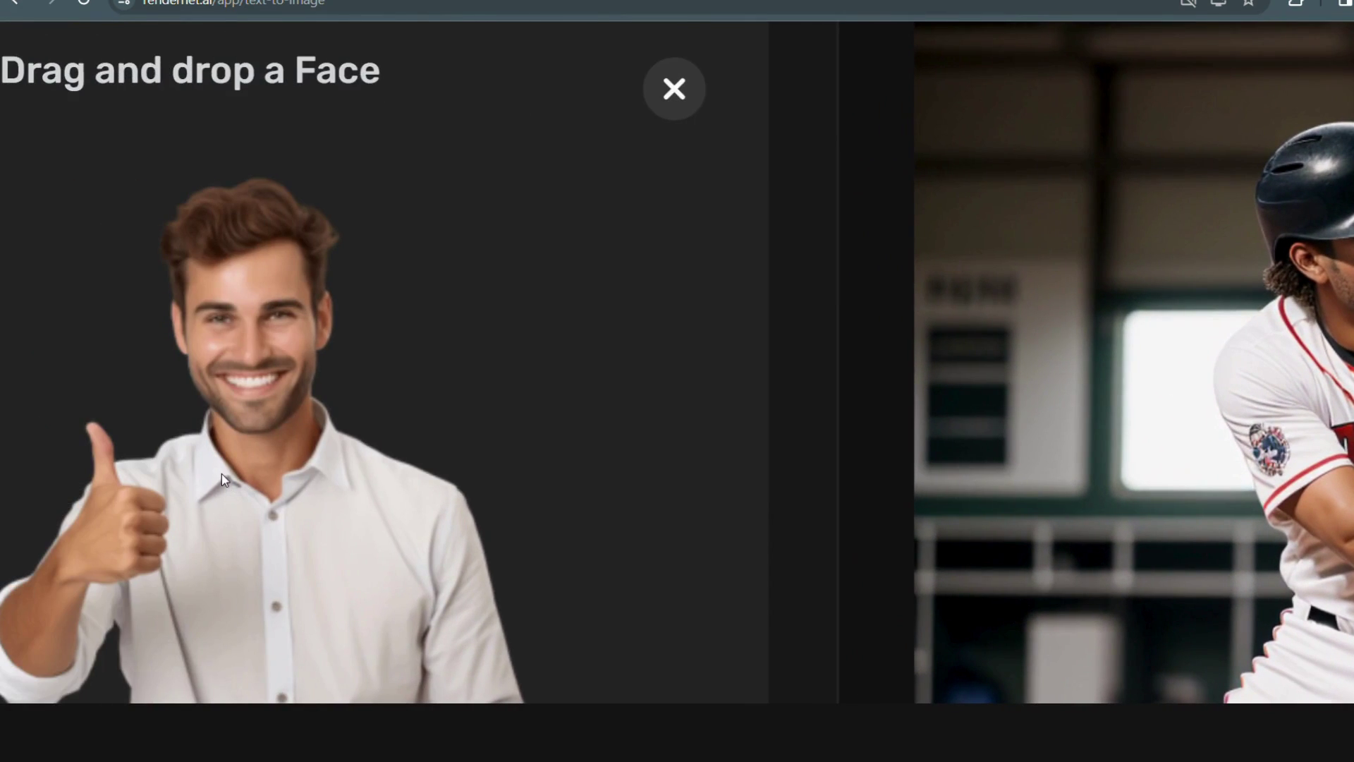
pyautogui.hscroll(5, 222, 473)
pyautogui.hscroll(-4, 229, 472)
pyautogui.scroll(-3, 230, 473)
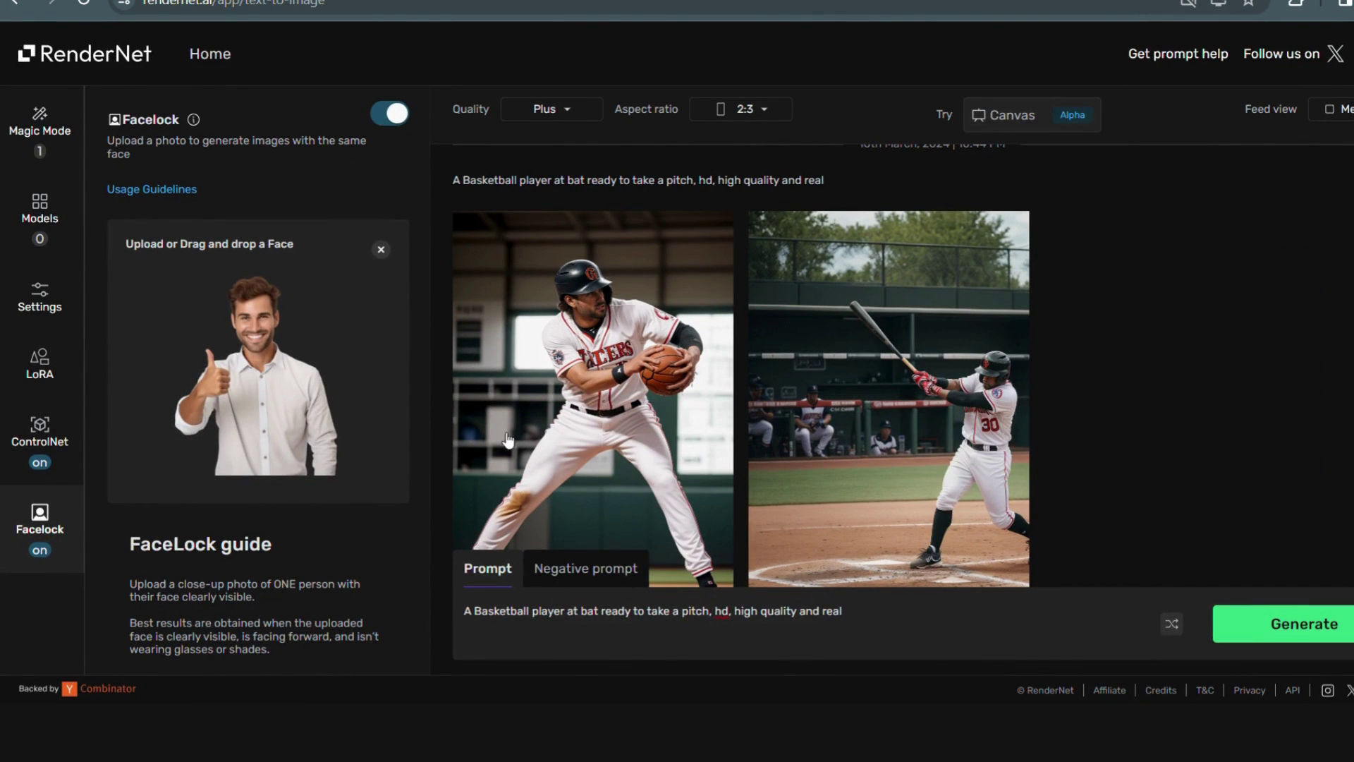
pyautogui.click(562, 111)
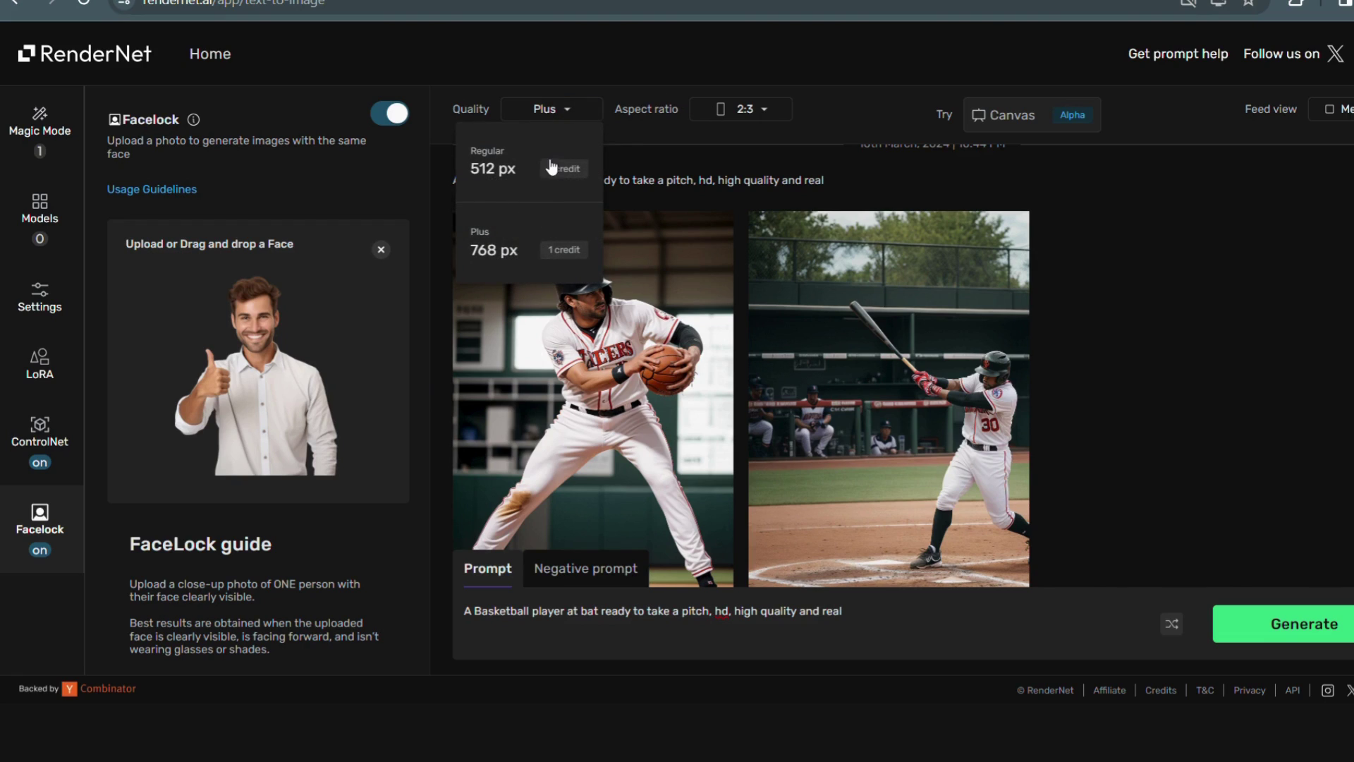
pyautogui.click(763, 111)
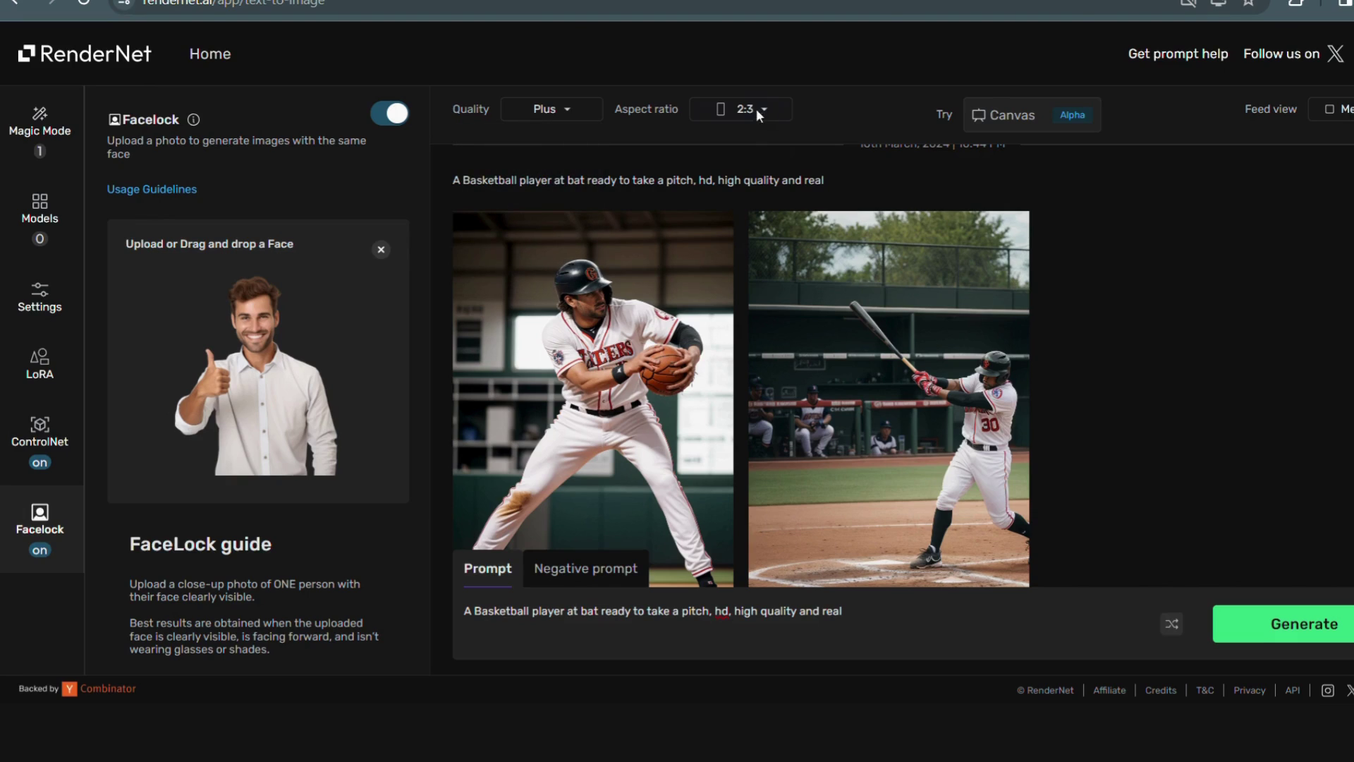
pyautogui.click(756, 109)
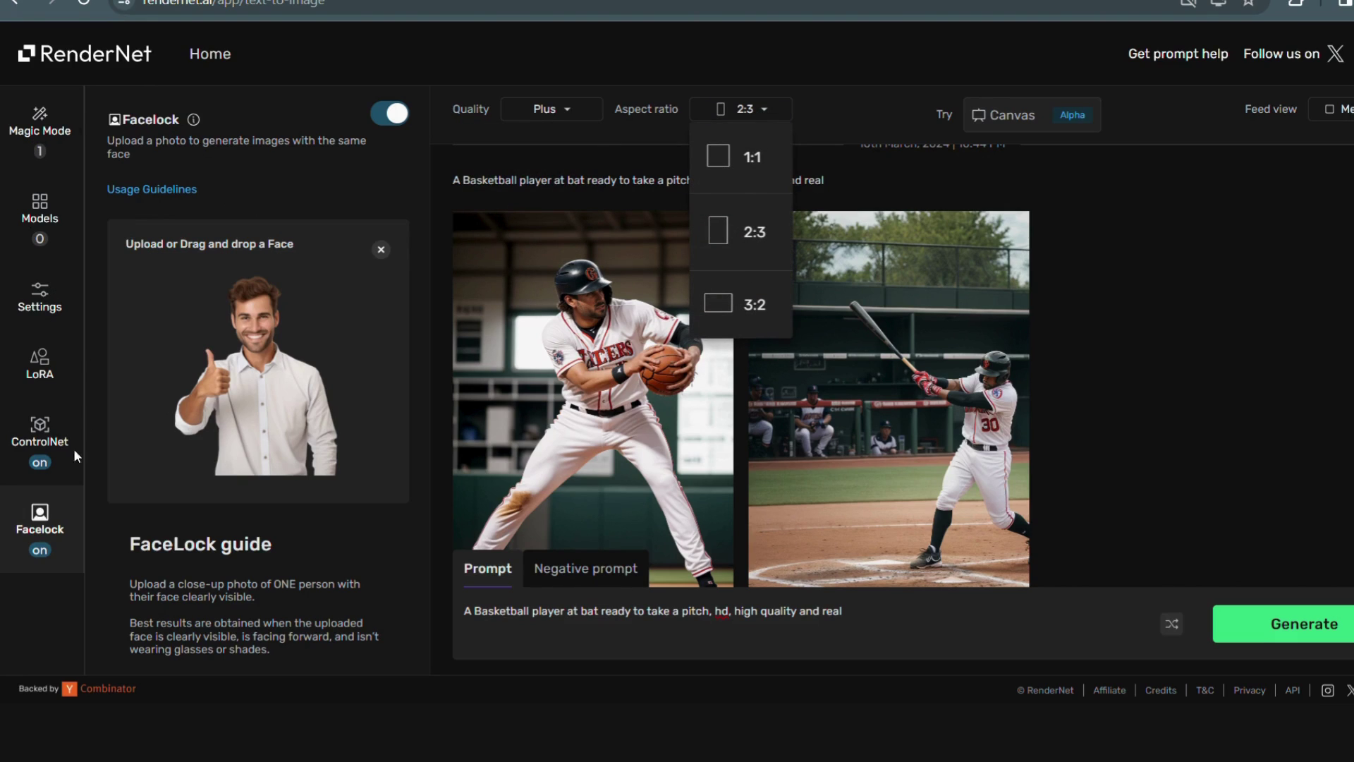